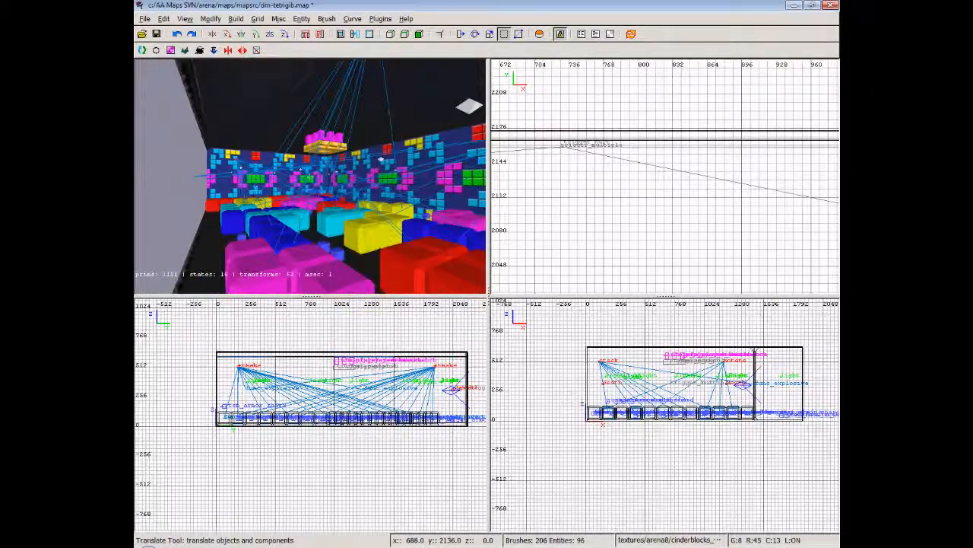
# Step: Select the two adjacent magenta blocks beside the red row and locate them in the top view
pyautogui.rightClick(352, 200)
pyautogui.press('Right')
pyautogui.press('Up')
pyautogui.press('Up')
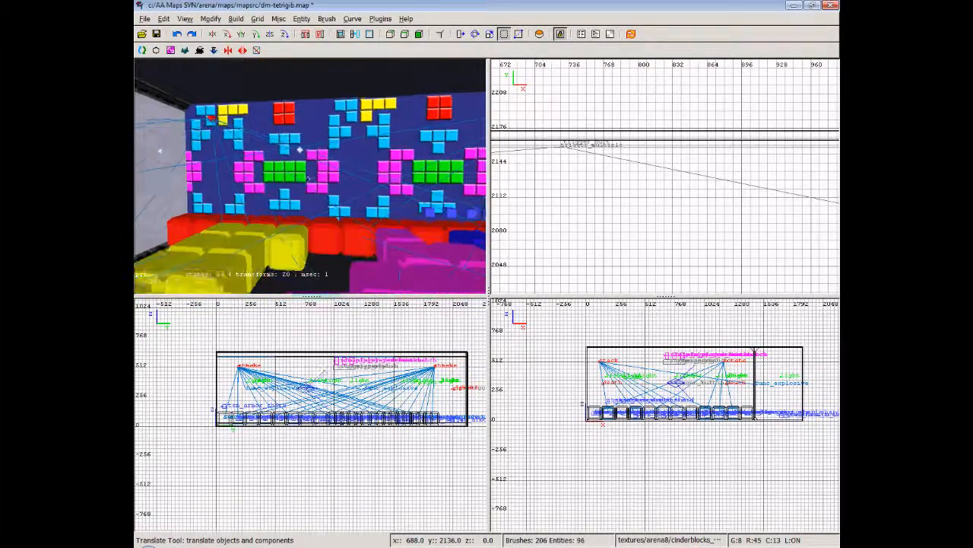
pyautogui.press('Up')
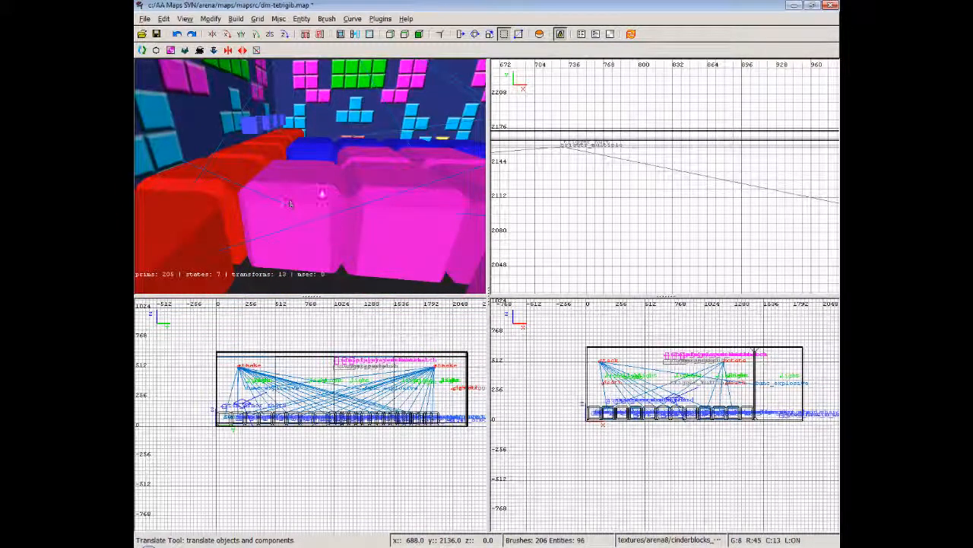
pyautogui.keyDown('shift'); pyautogui.click(403, 198); pyautogui.keyUp('shift')
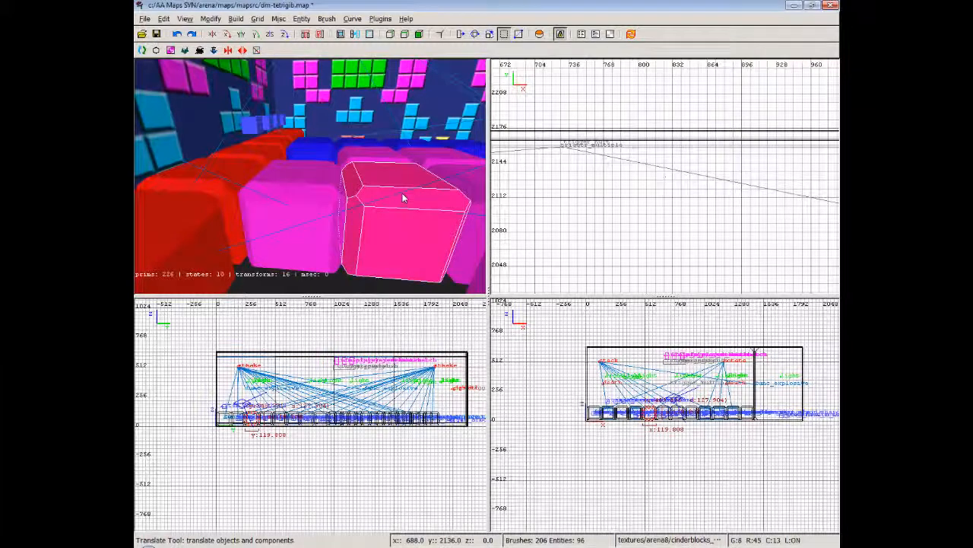
pyautogui.keyDown('shift'); pyautogui.click(339, 202); pyautogui.keyUp('shift')
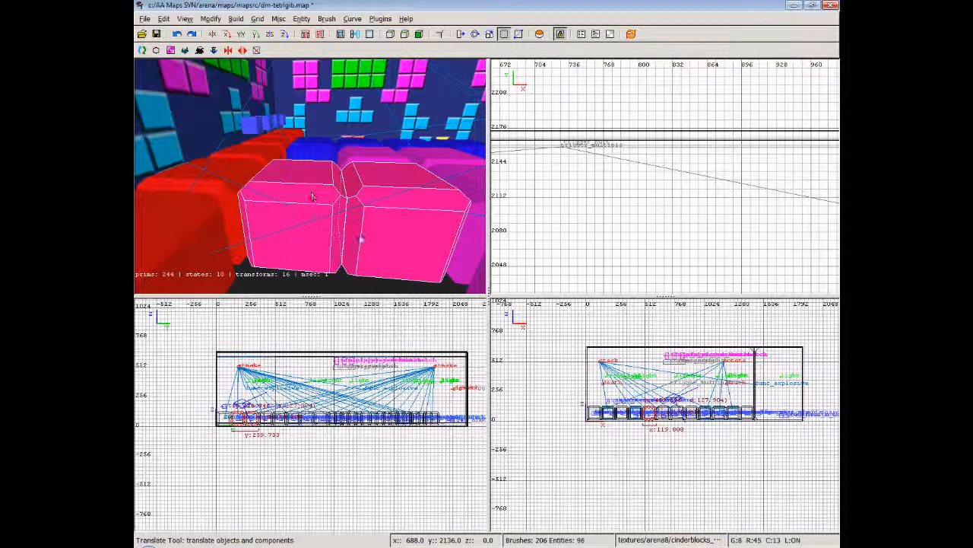
pyautogui.scroll(-5, 566, 167)
pyautogui.scroll(8, 548, 205)
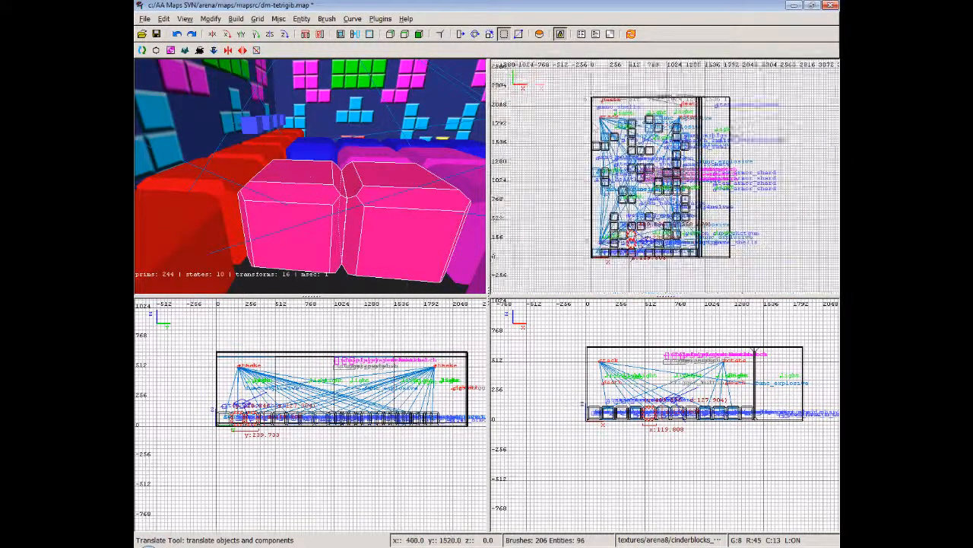
pyautogui.scroll(3, 547, 206)
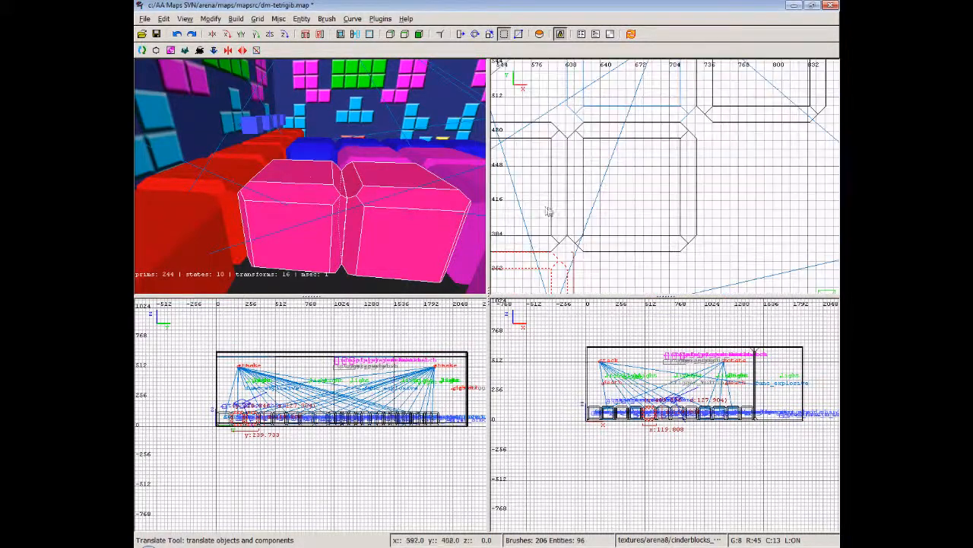
pyautogui.scroll(2, 725, 199)
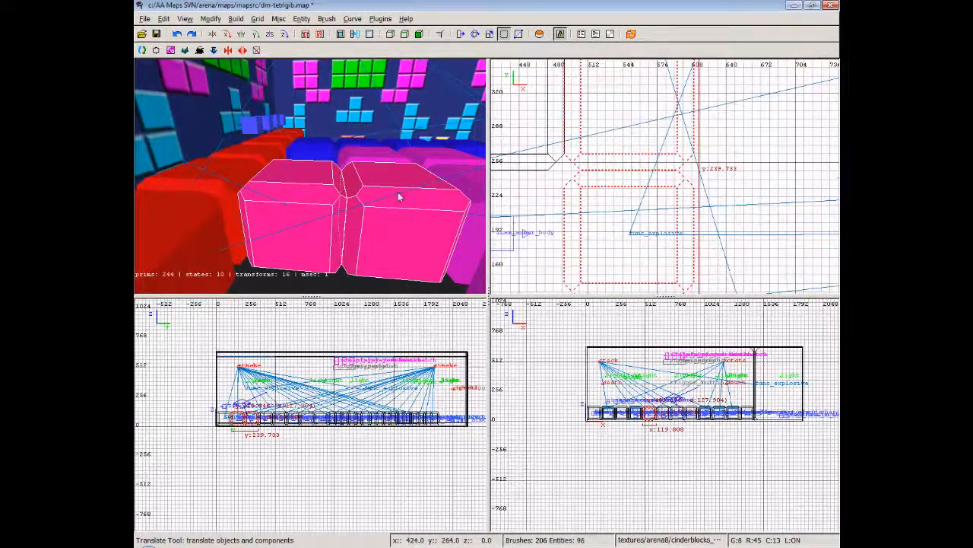
# Step: Deselect the magenta block nearest the red row and examine the other one in the top and 3D views
pyautogui.keyDown('shift'); pyautogui.click(315, 211); pyautogui.keyUp('shift')
pyautogui.moveTo(578, 175); pyautogui.dragTo(521, 282, button='right')
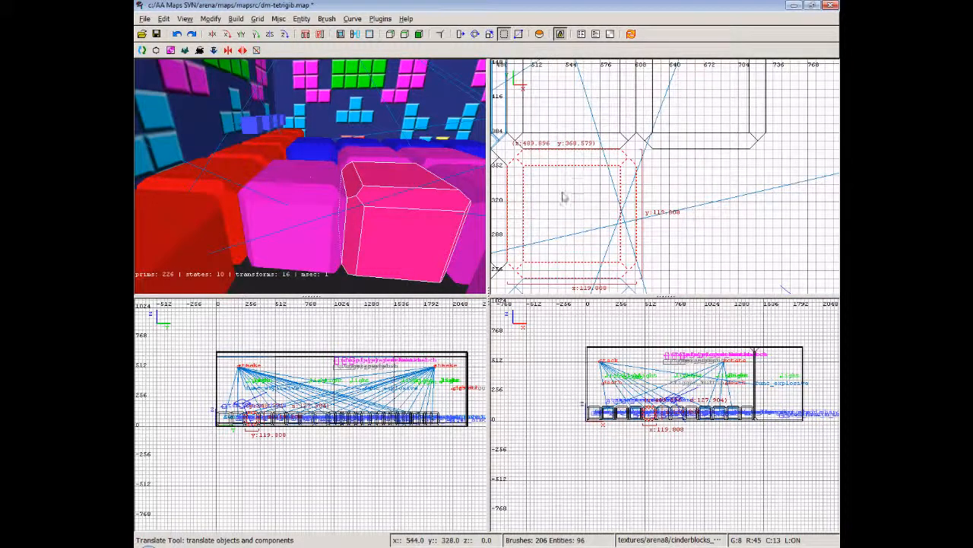
pyautogui.scroll(2, 563, 196)
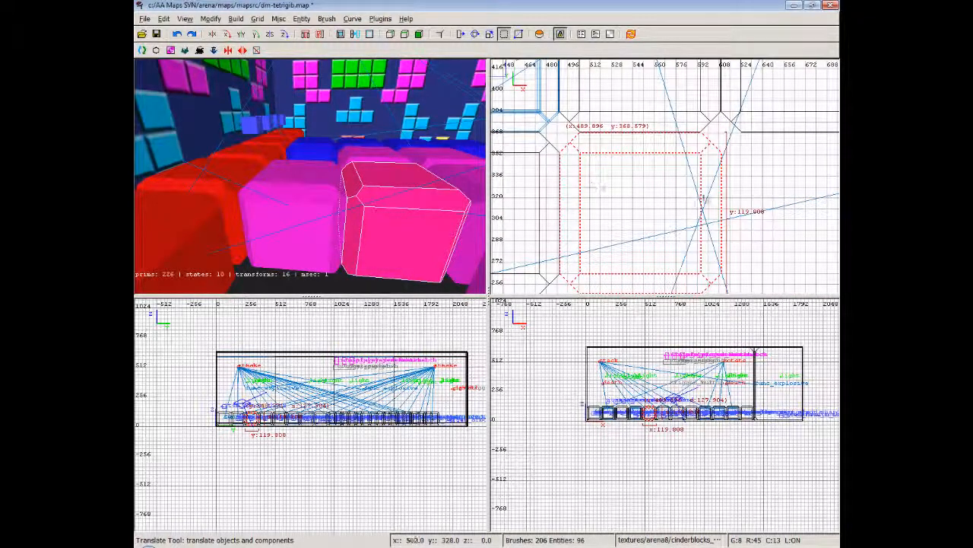
pyautogui.rightClick(414, 211)
pyautogui.scroll(3, 311, 176)
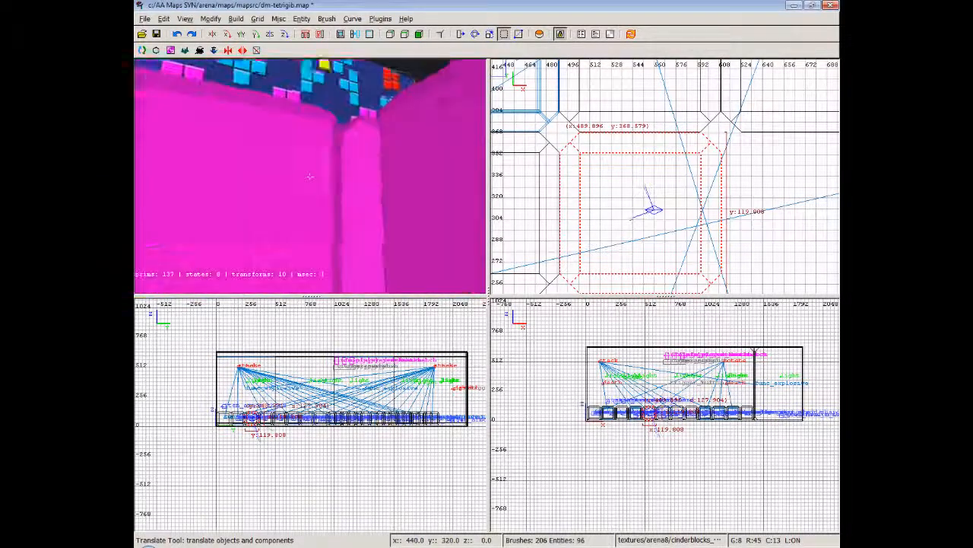
pyautogui.scroll(-3, 310, 176)
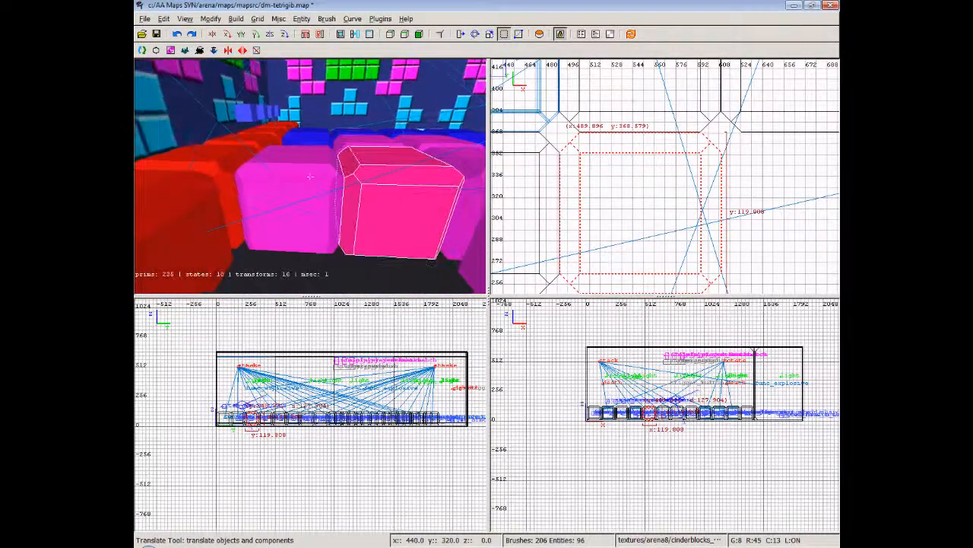
pyautogui.rightClick(407, 212)
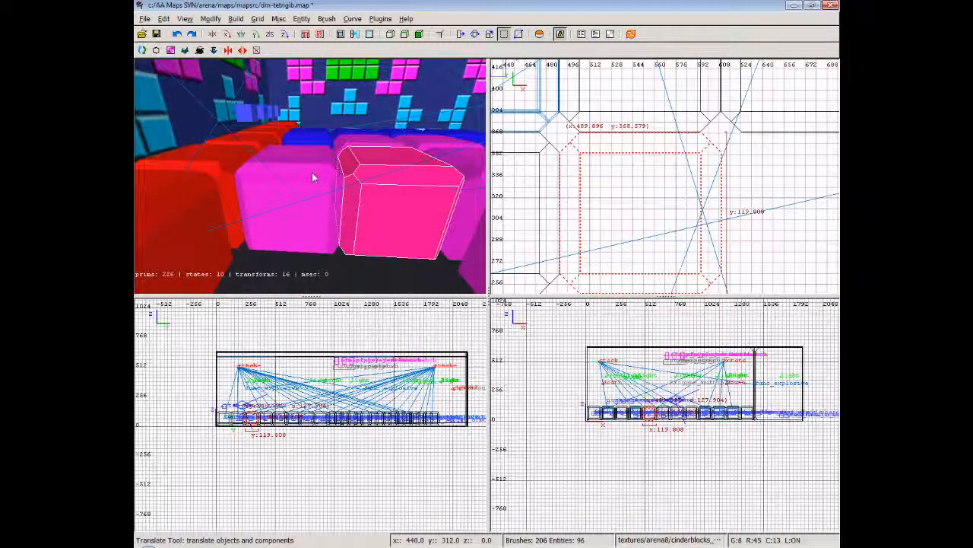
# Step: Switch the selection to the func_explosive magenta block next to the red row and show it in the top view
pyautogui.moveTo(633, 213); pyautogui.dragTo(642, 7, button='right')
pyautogui.press('Escape')
pyautogui.keyDown('shift'); pyautogui.click(298, 206); pyautogui.keyUp('shift')
pyautogui.scroll(2, 653, 239)
pyautogui.scroll(-1, 653, 239)
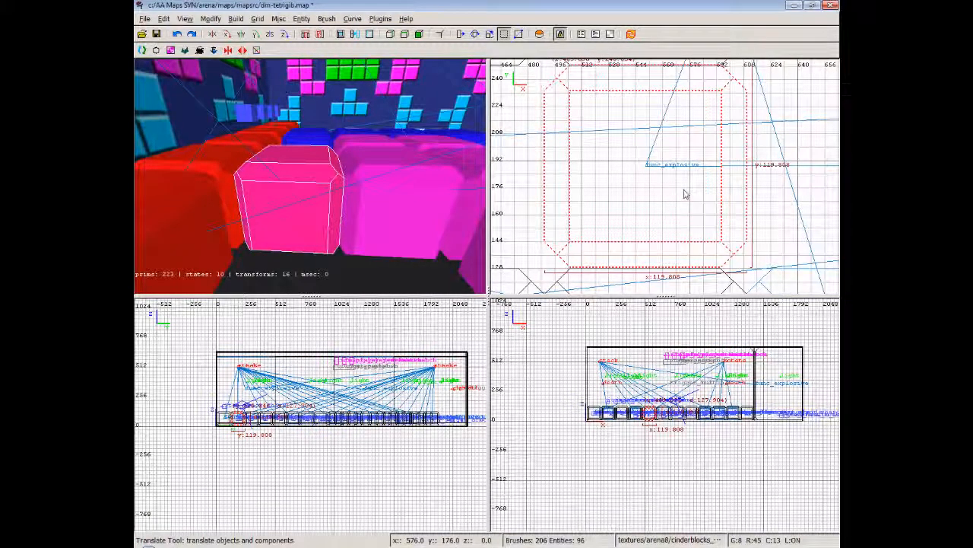
# Step: Examine the selected magenta block and the surrounding arena from several viewpoints in the 3D view
pyautogui.rightClick(391, 214)
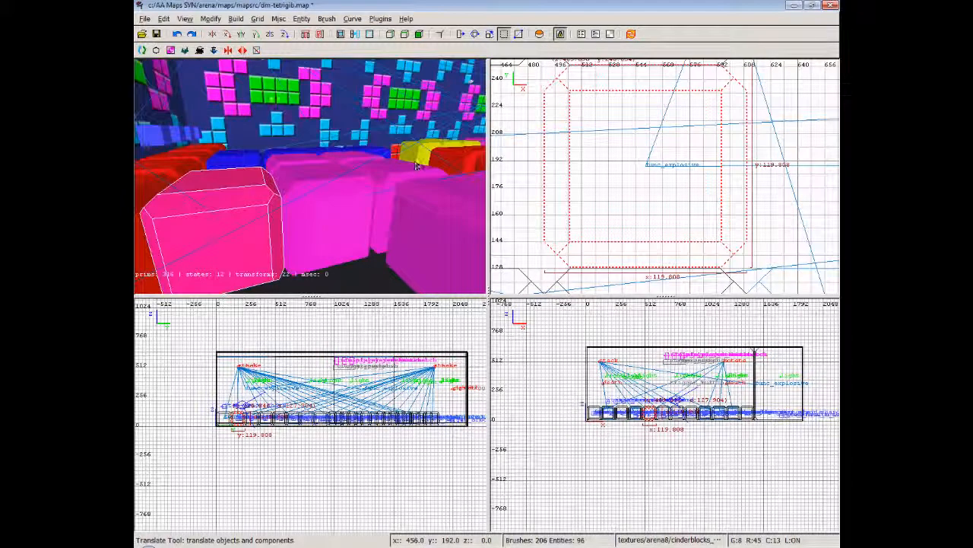
pyautogui.rightClick(328, 181)
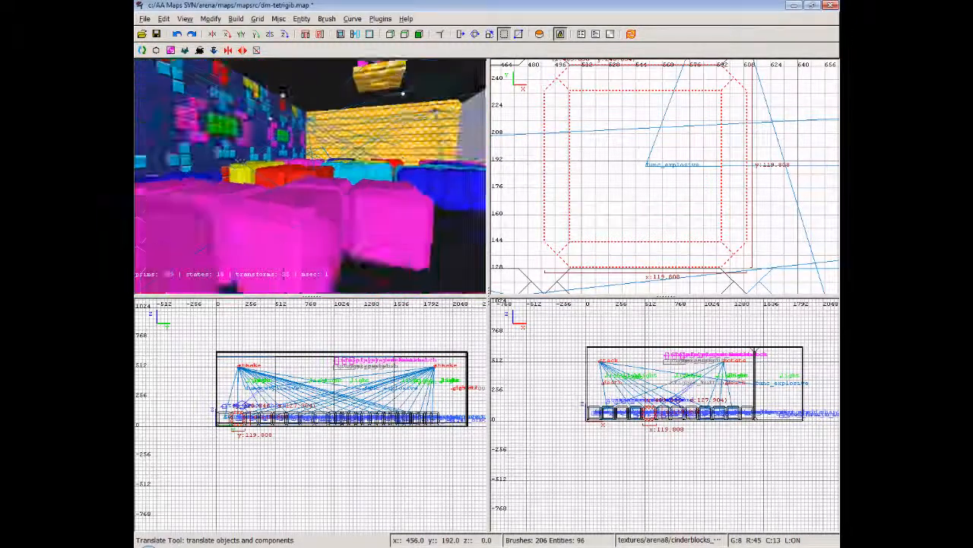
pyautogui.press('Up')
pyautogui.press('Up')
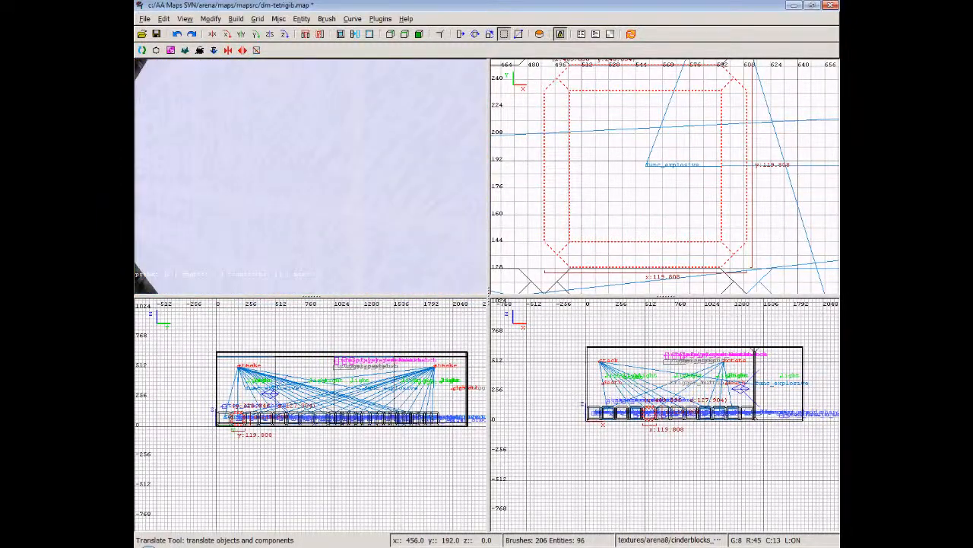
pyautogui.press('Right')
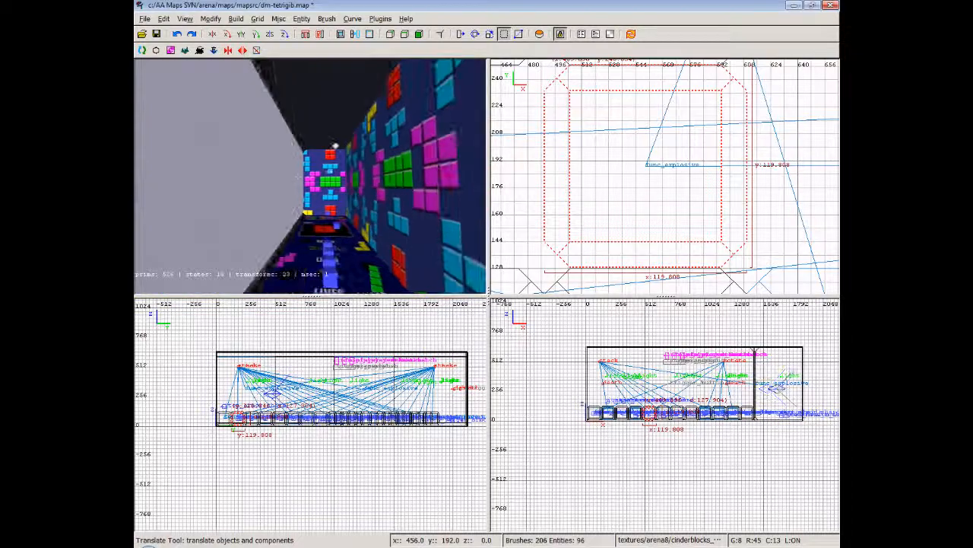
pyautogui.press('Up')
pyautogui.press('Up')
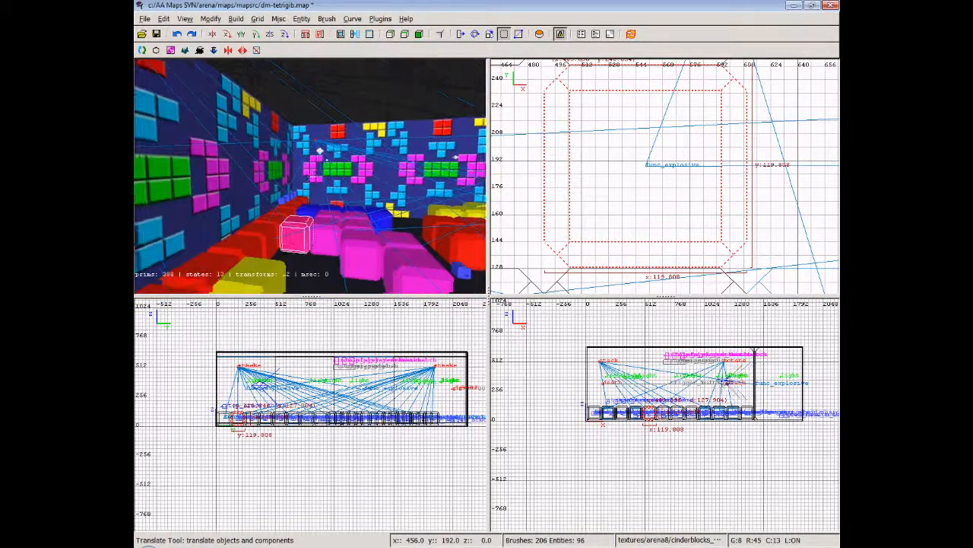
pyautogui.press('Up')
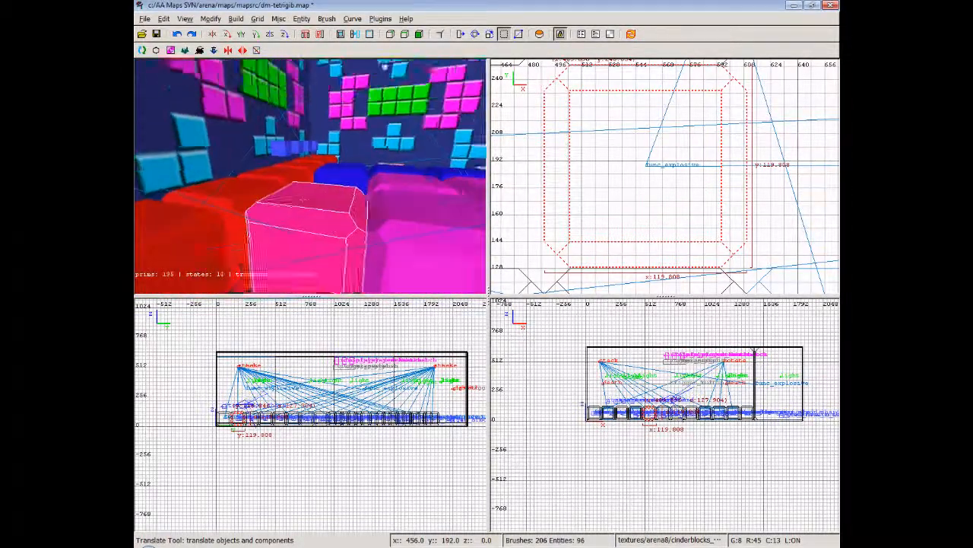
pyautogui.press('Down')
pyautogui.press('Up')
pyautogui.press('Down')
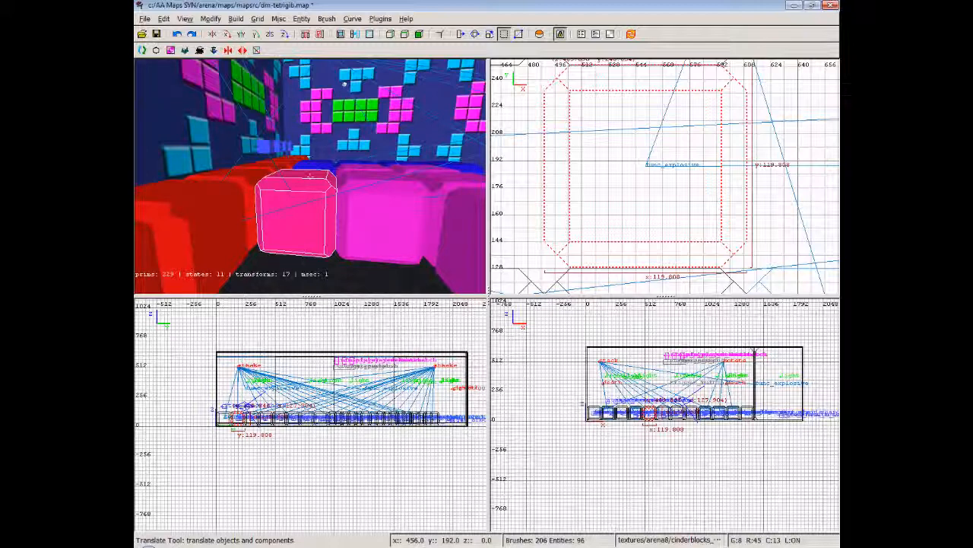
pyautogui.press('Up')
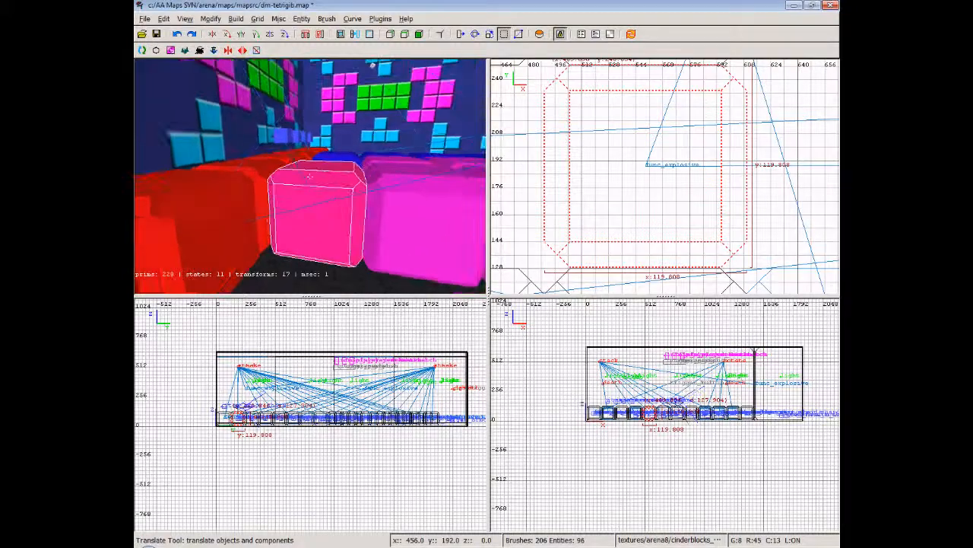
pyautogui.rightClick(354, 191)
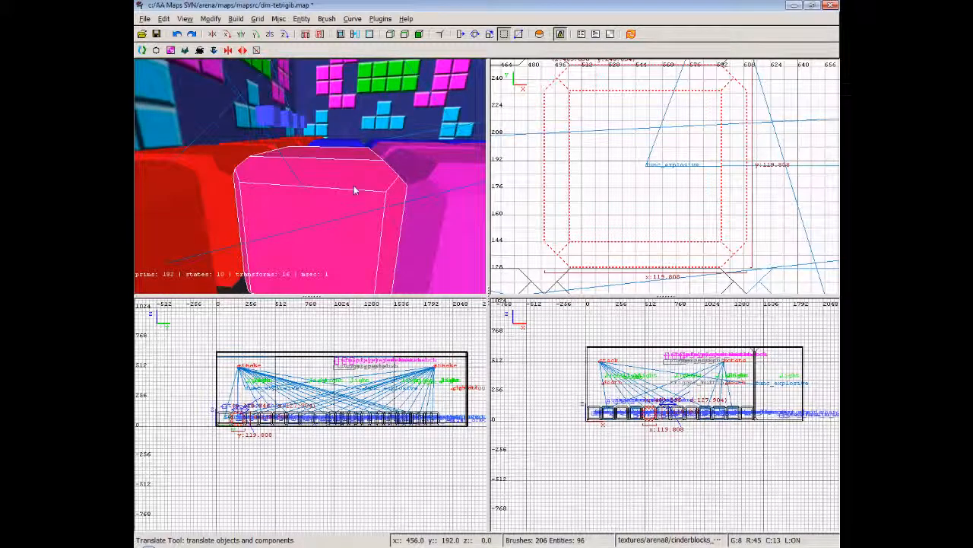
# Step: Inspect the selected block's func_explosive description and its health, mass and target keys, then close the entity properties
pyautogui.press('n')
pyautogui.moveTo(576, 192); pyautogui.dragTo(514, 193)
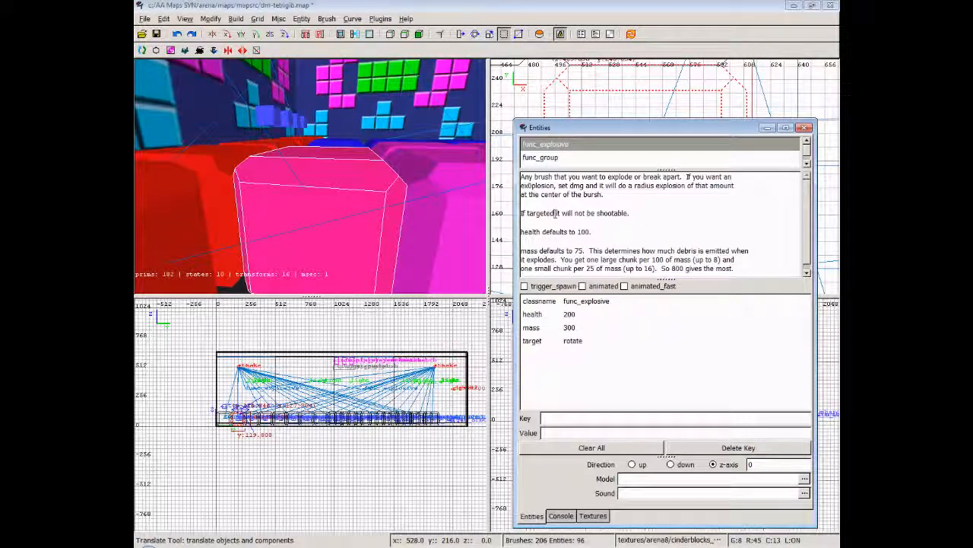
pyautogui.scroll(-1, 556, 214)
pyautogui.scroll(1, 556, 213)
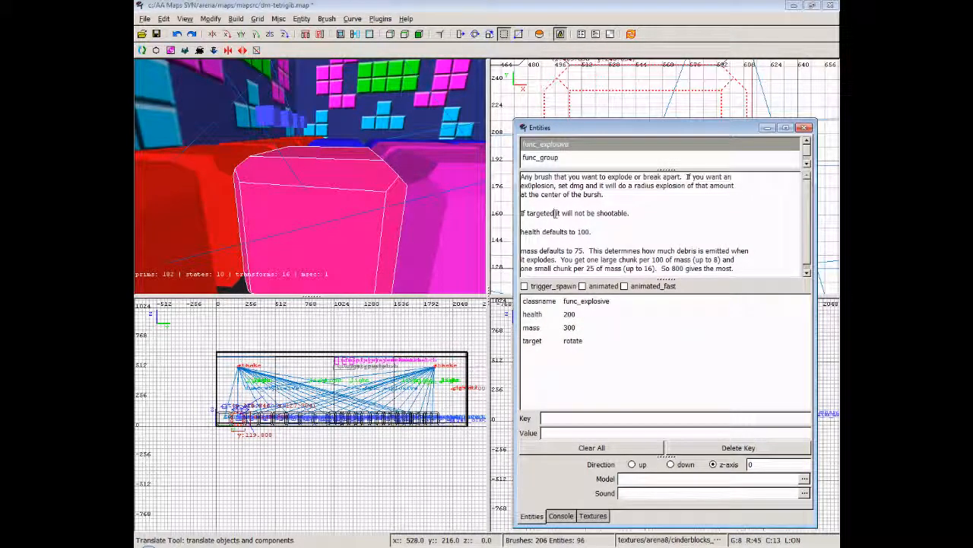
pyautogui.scroll(-1, 556, 213)
pyautogui.scroll(1, 556, 214)
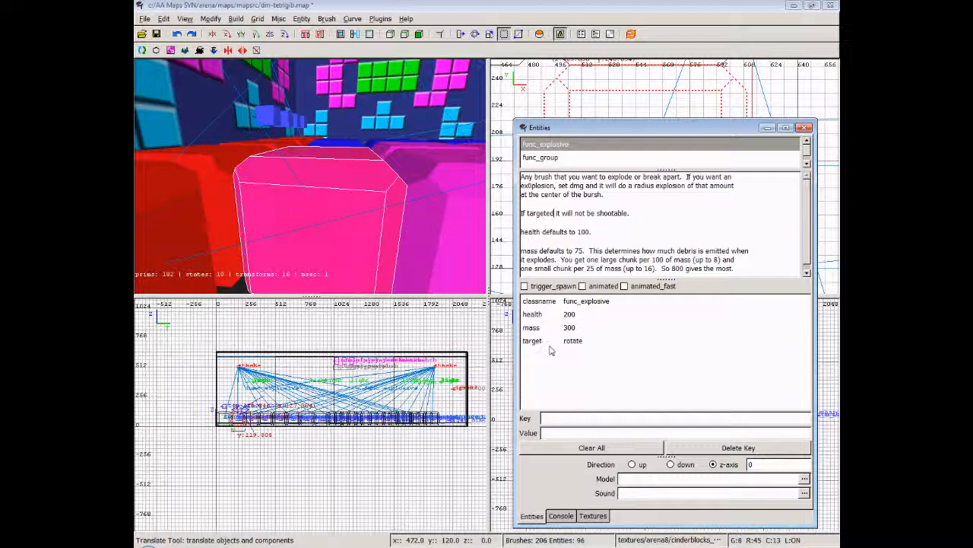
pyautogui.click(807, 127)
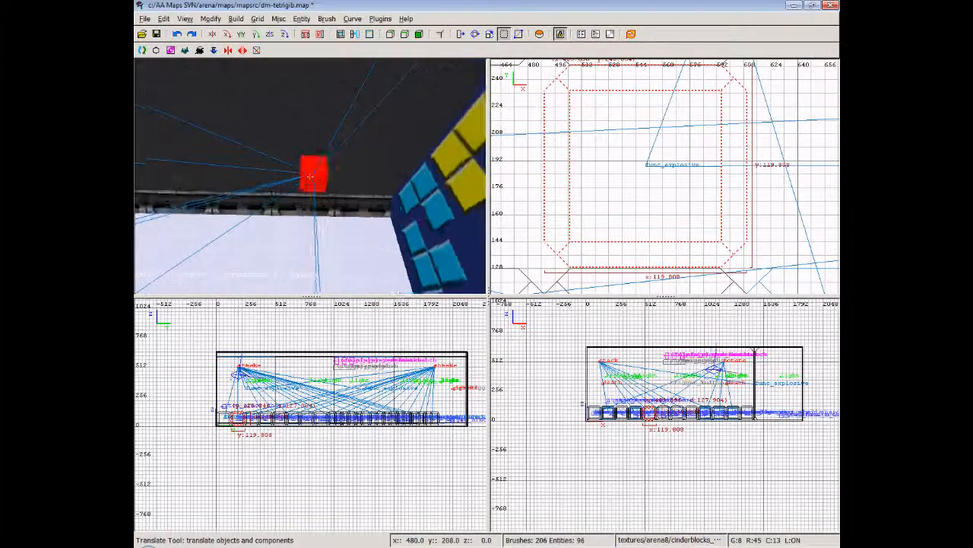
# Step: Select only the red target_speaker near the ceiling and inspect its entity properties
pyautogui.rightClick(335, 201)
pyautogui.press('Escape')
pyautogui.keyDown('shift'); pyautogui.click(323, 186); pyautogui.keyUp('shift')
pyautogui.press('n')
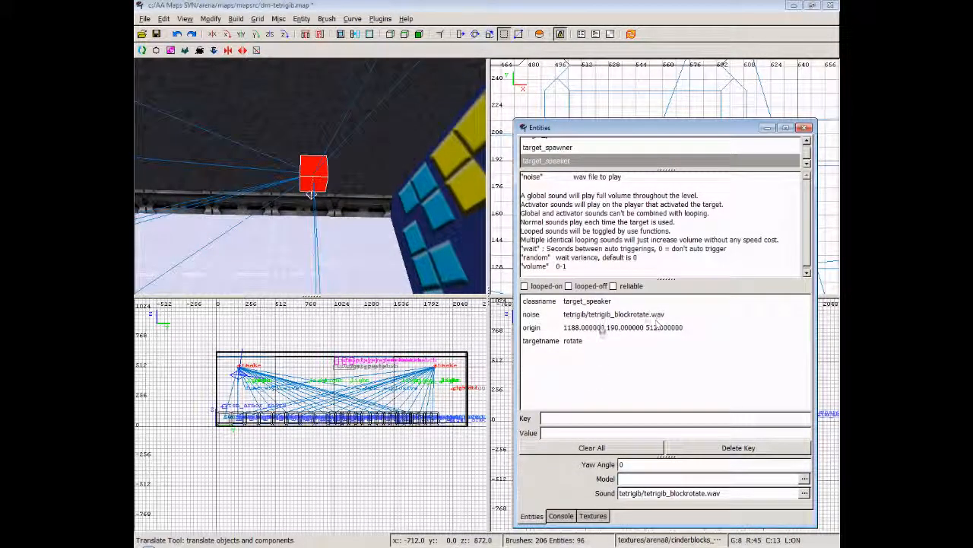
# Step: Compare the speaker's location with the magenta blocks in the 3D view and close the entity properties
pyautogui.rightClick(312, 182)
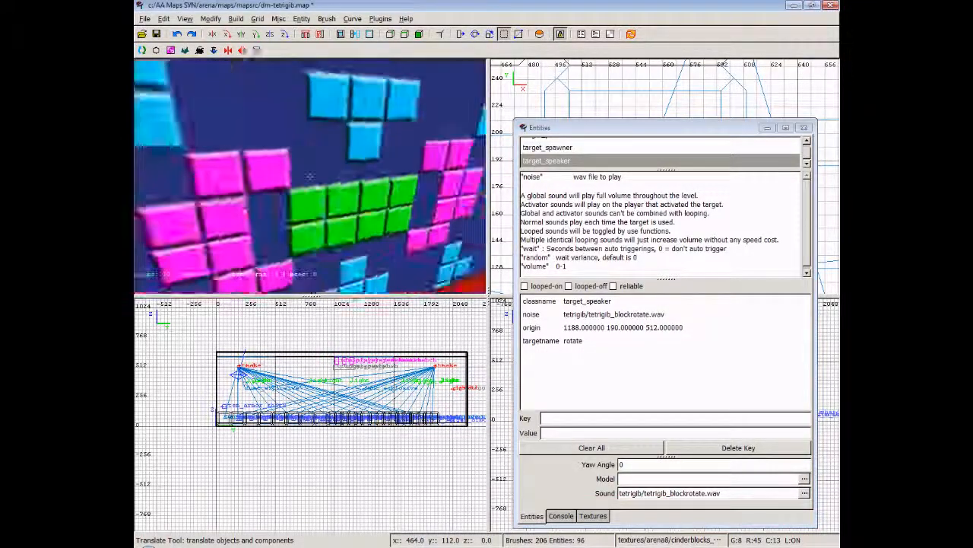
pyautogui.press('Up')
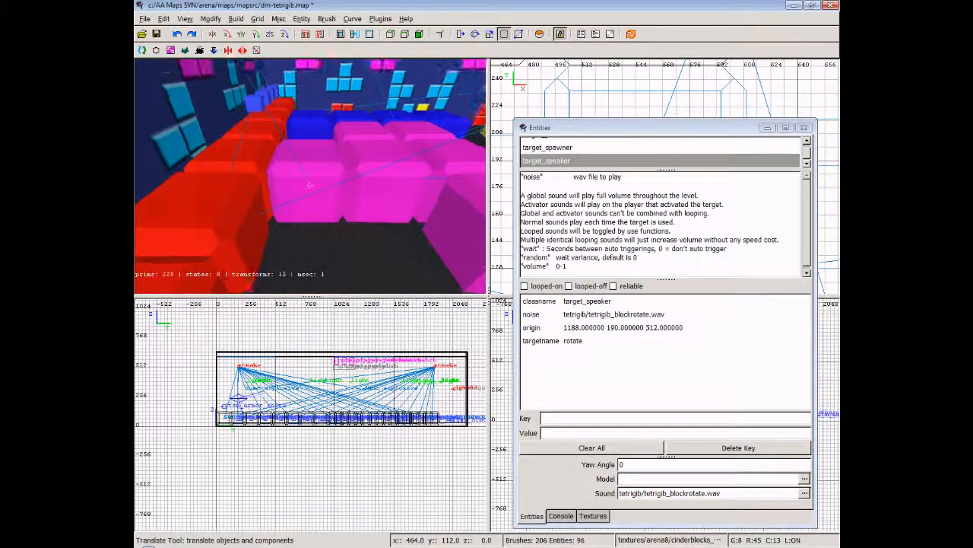
pyautogui.press('Up')
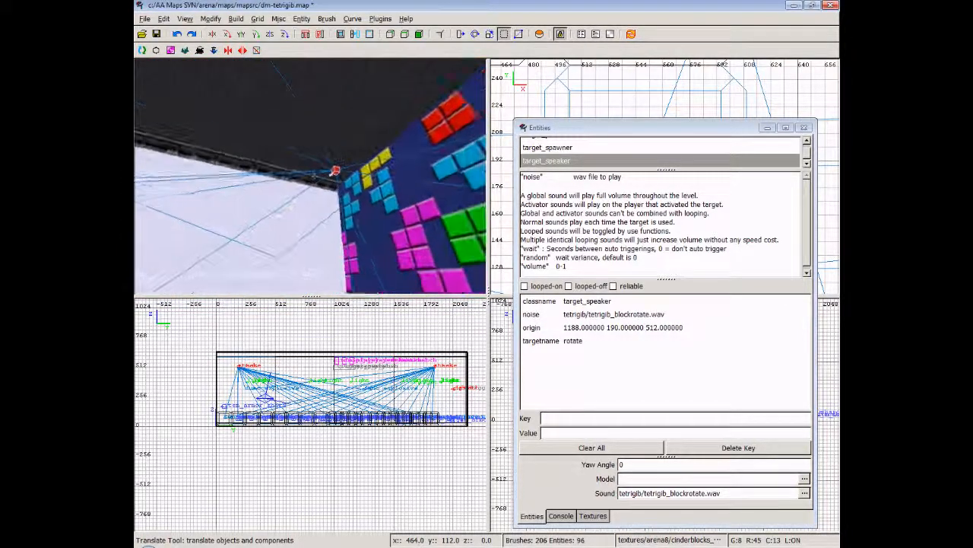
pyautogui.press('Up')
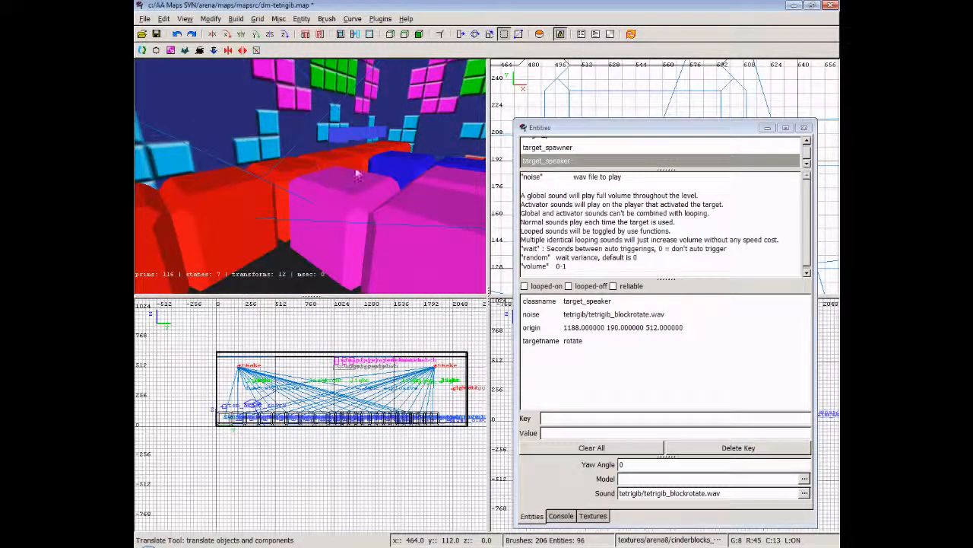
pyautogui.click(804, 127)
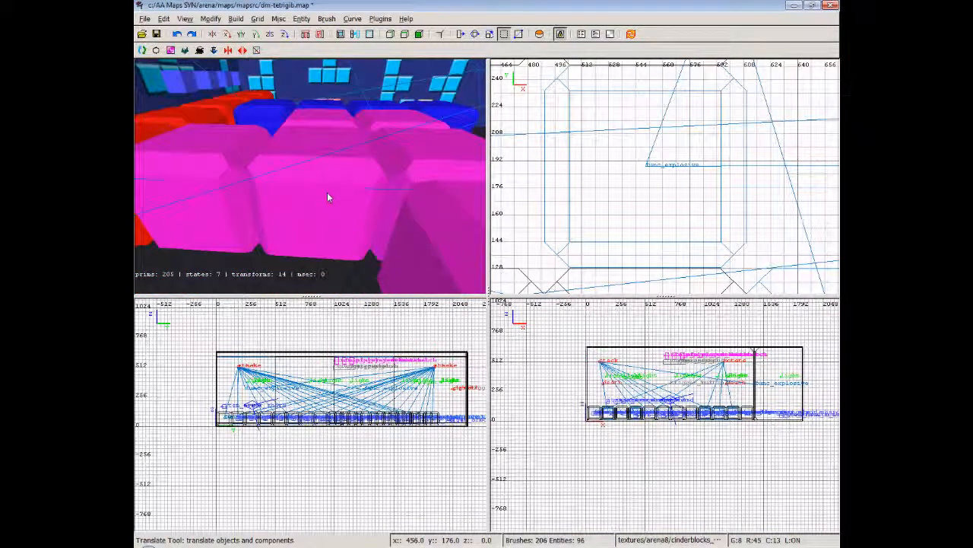
# Step: Select the front magenta block and convert it into a func_explosive entity
pyautogui.keyDown('shift'); pyautogui.click(327, 199); pyautogui.keyUp('shift')
pyautogui.scroll(-1, 656, 136)
pyautogui.moveTo(656, 135); pyautogui.dragTo(639, 328, button='right')
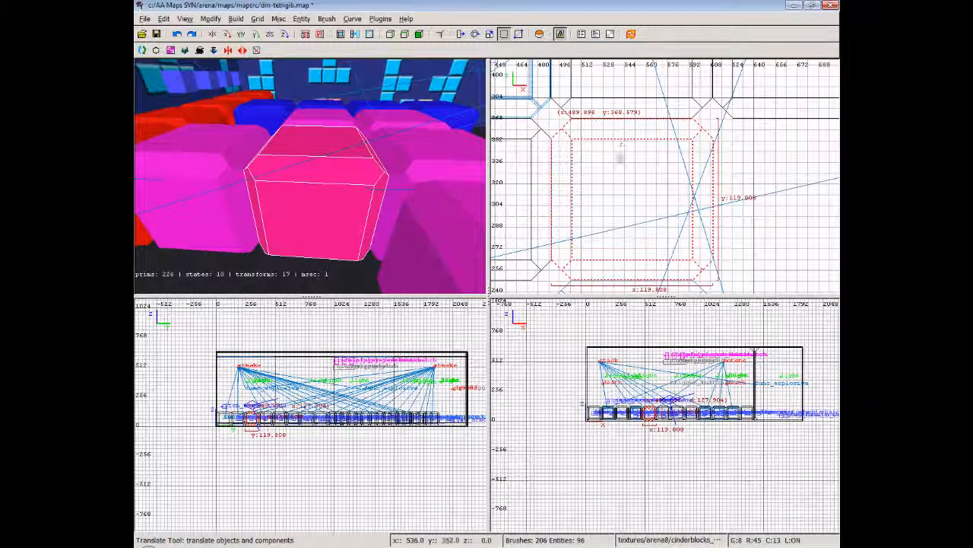
pyautogui.rightClick(622, 183)
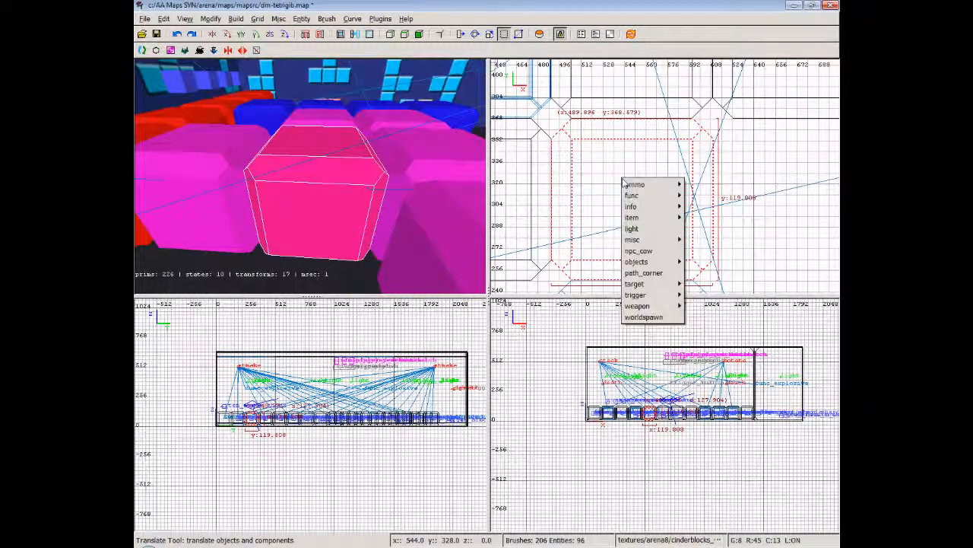
pyautogui.moveTo(633, 194)
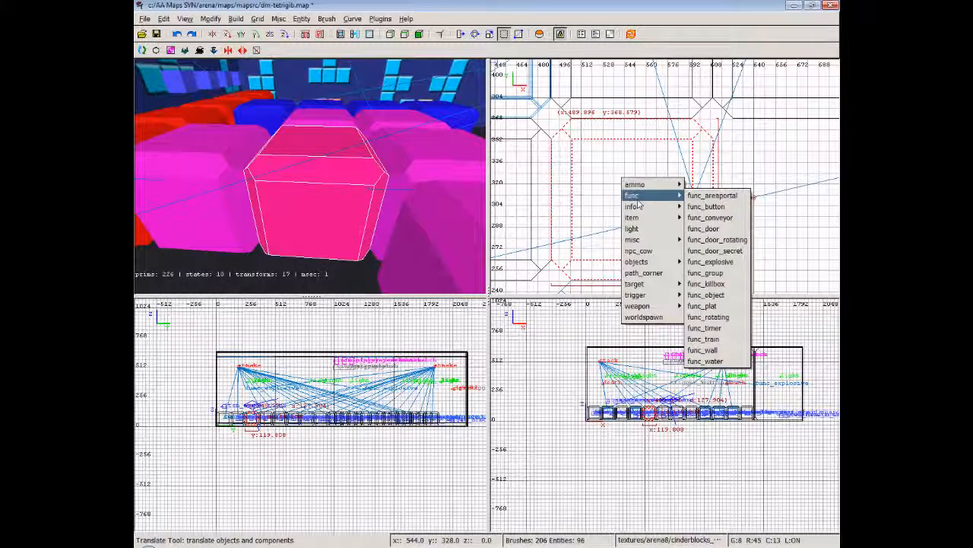
pyautogui.click(719, 262)
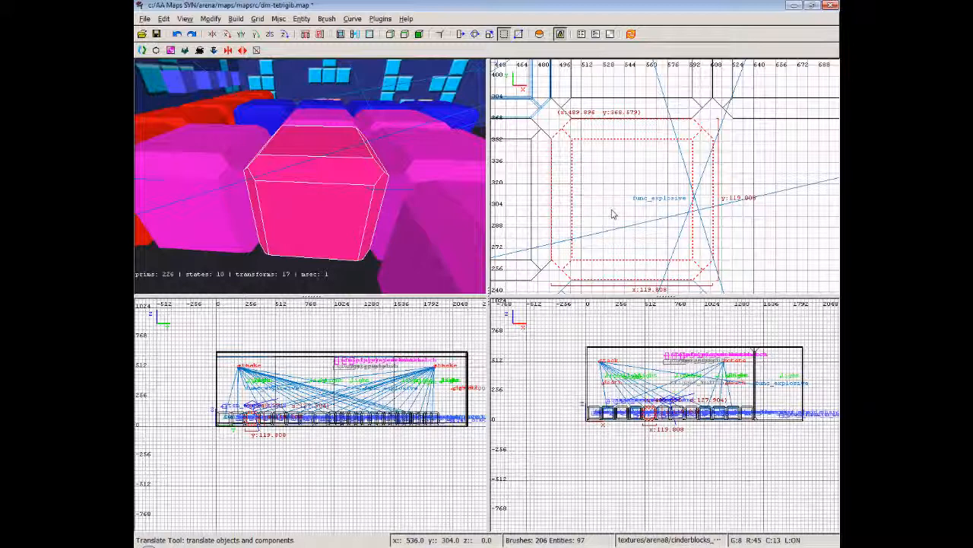
# Step: Open the new explosive block's entity properties and add a health key of 350
pyautogui.press('n')
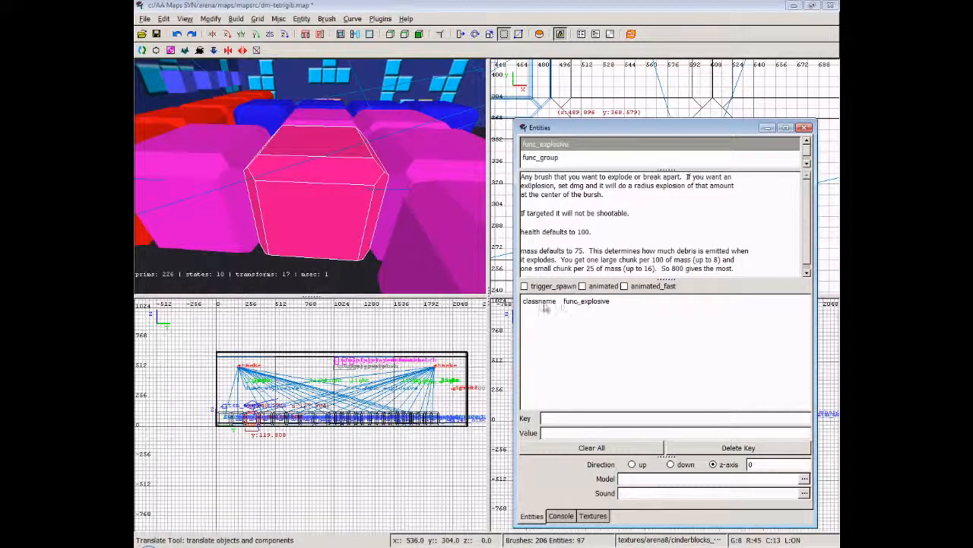
pyautogui.click(583, 417)
pyautogui.write('he')
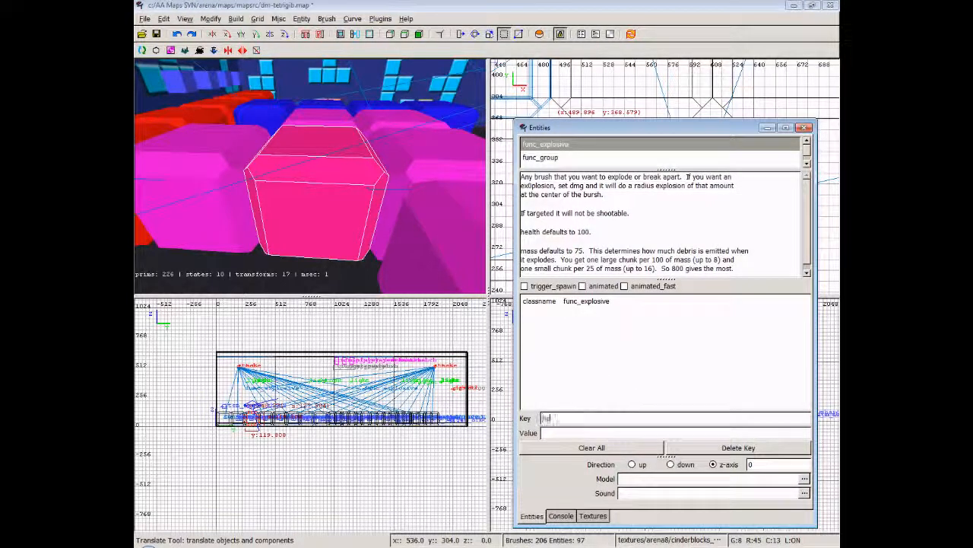
pyautogui.write('alth')
pyautogui.click(694, 433)
pyautogui.write('350')
pyautogui.press('Return')
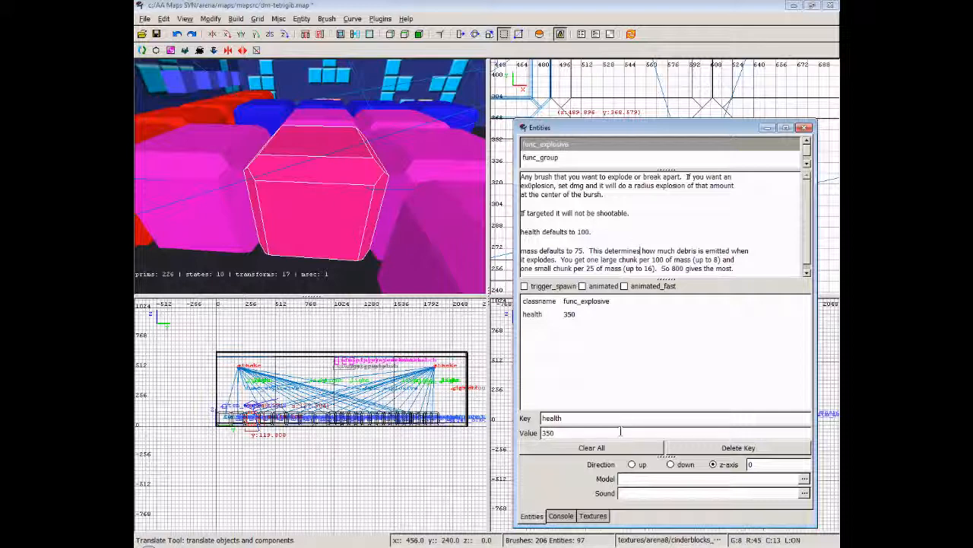
# Step: Add a mass key of 200 to the explosive block and review the mass description
pyautogui.press('BackSpace')
pyautogui.press('BackSpace')
pyautogui.press('BackSpace')
pyautogui.press('BackSpace')
pyautogui.press('BackSpace')
pyautogui.press('BackSpace')
pyautogui.write('mass')
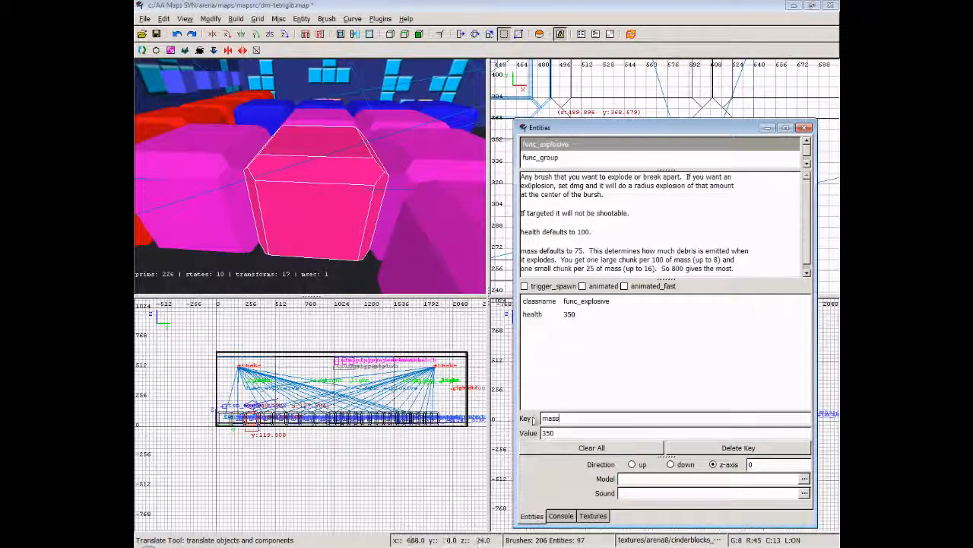
pyautogui.press('Tab')
pyautogui.write('200')
pyautogui.press('Return')
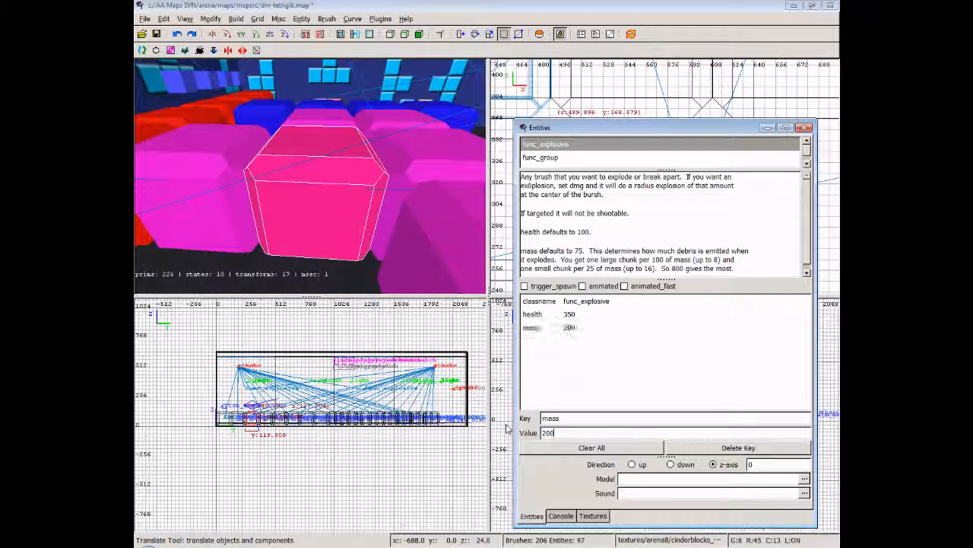
pyautogui.scroll(-1, 619, 260)
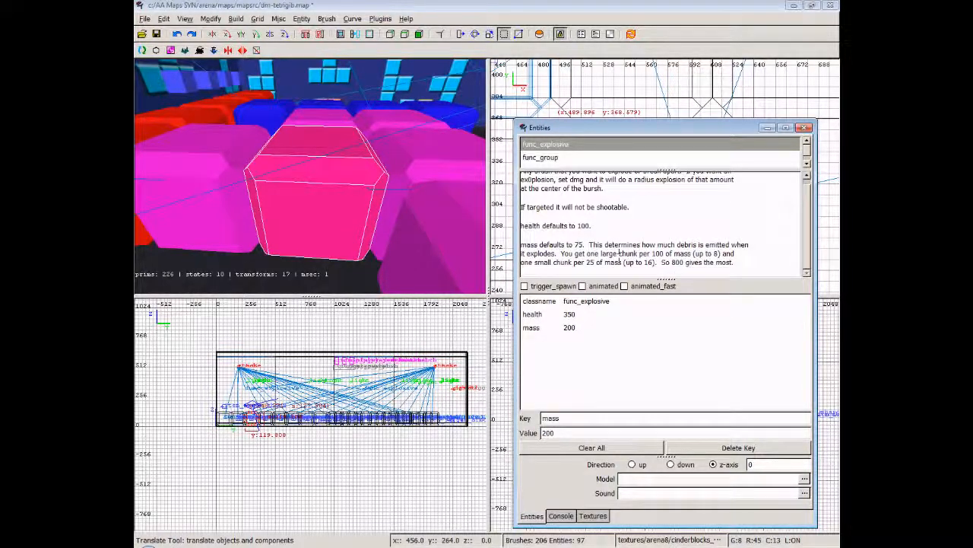
pyautogui.scroll(1, 619, 260)
pyautogui.click(619, 260)
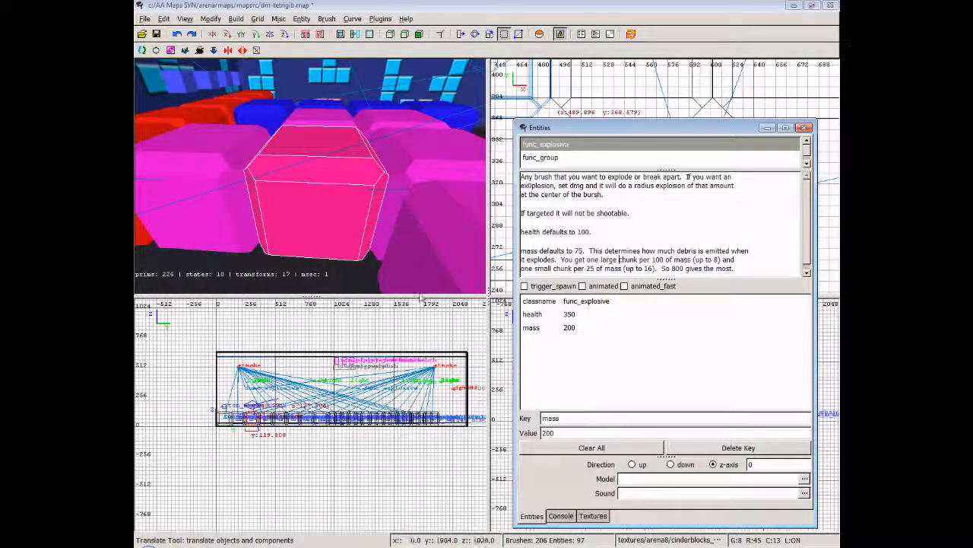
# Step: Reselect the magenta explosive block, add a target key with the value stack, and deselect the block
pyautogui.press('Escape')
pyautogui.rightClick(343, 241)
pyautogui.press('Up')
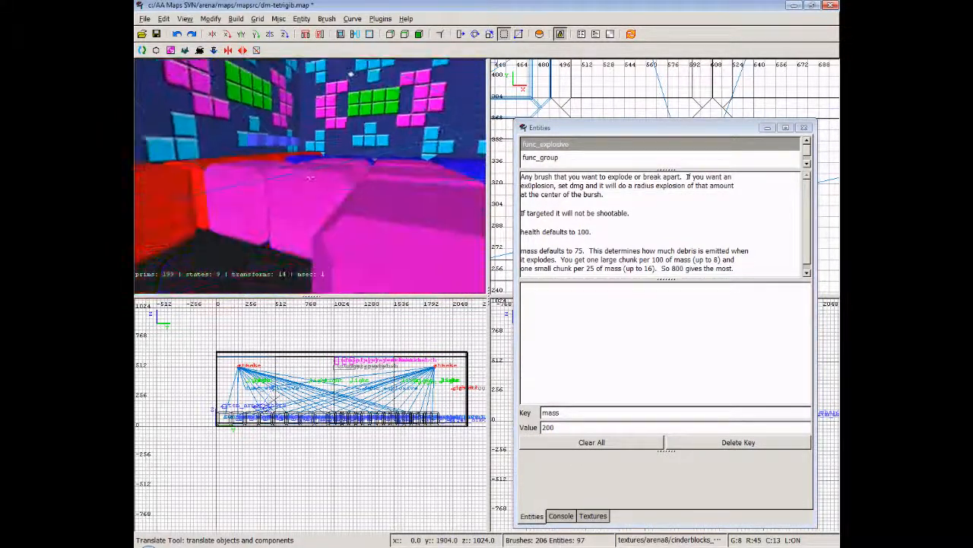
pyautogui.press('Down')
pyautogui.rightClick(347, 251)
pyautogui.keyDown('shift'); pyautogui.click(347, 253); pyautogui.keyUp('shift')
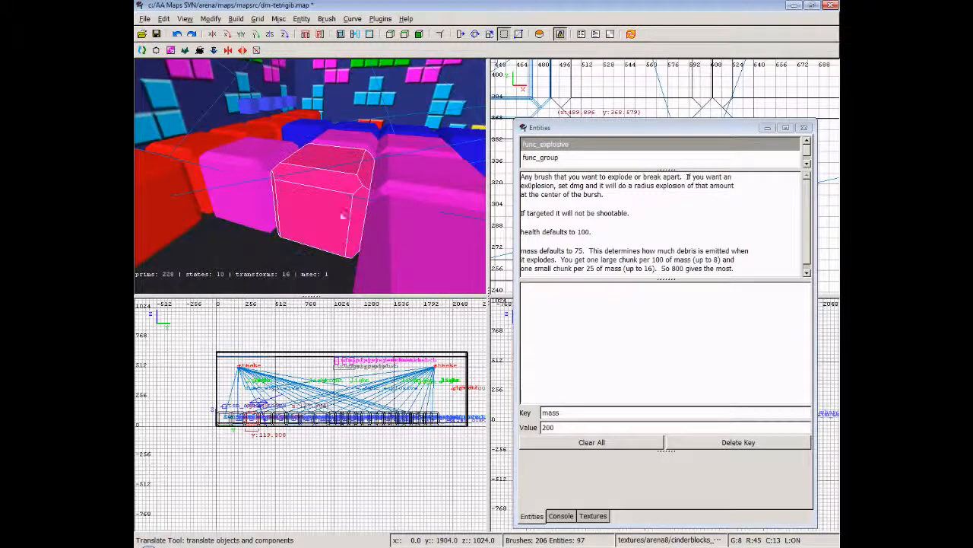
pyautogui.write('target')
pyautogui.press('Tab')
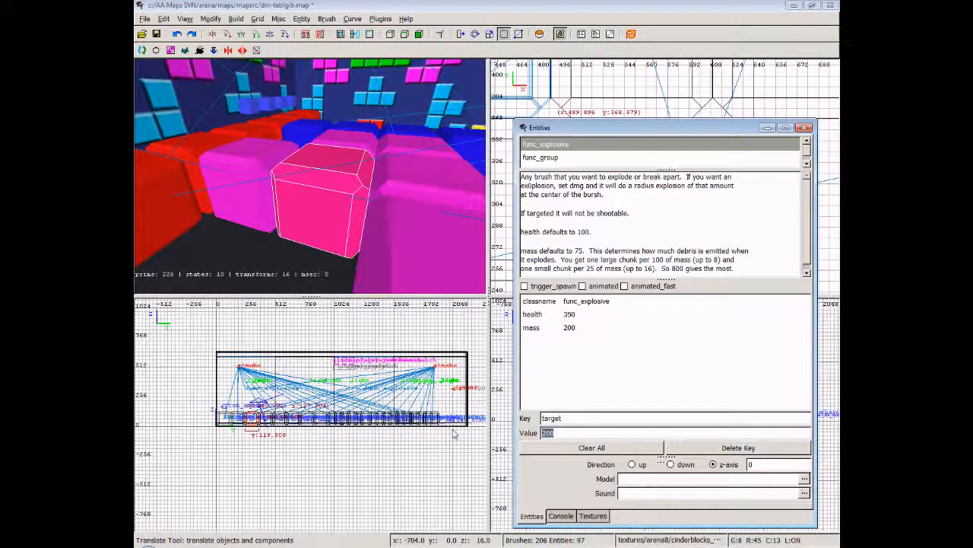
pyautogui.write('stack')
pyautogui.press('Return')
pyautogui.press('Escape')
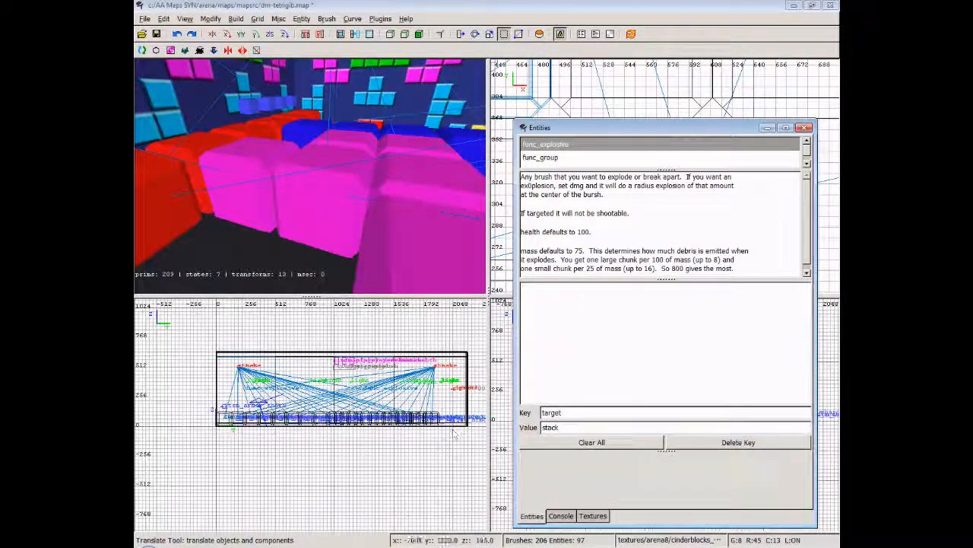
# Step: Find the red target_speaker near the ceiling and inspect its noise and targetname keys
pyautogui.rightClick(325, 175)
pyautogui.press('Up')
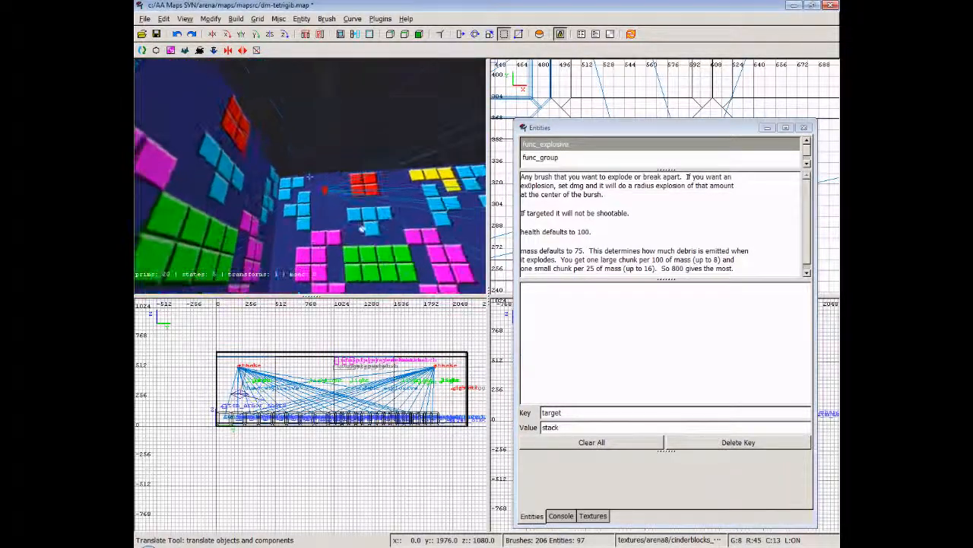
pyautogui.press('Up')
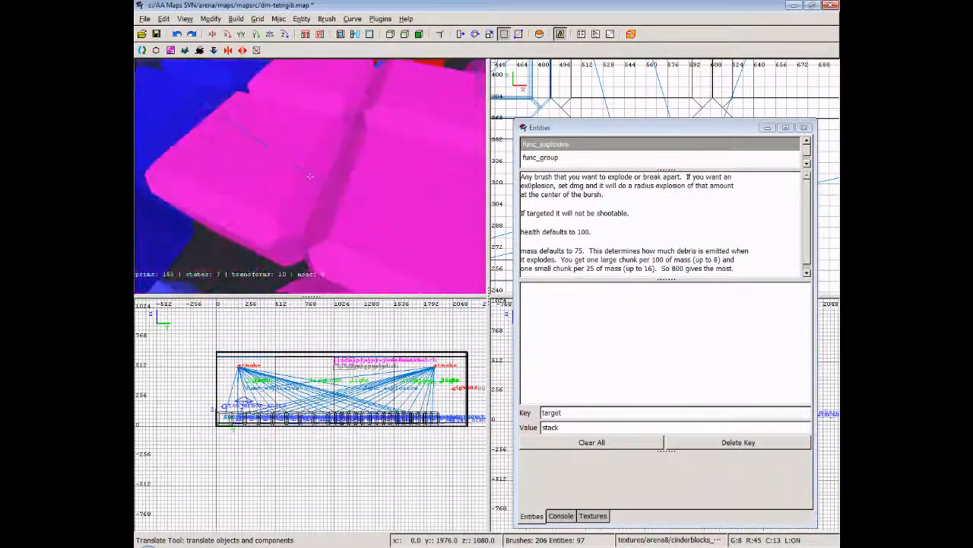
pyautogui.press('Up')
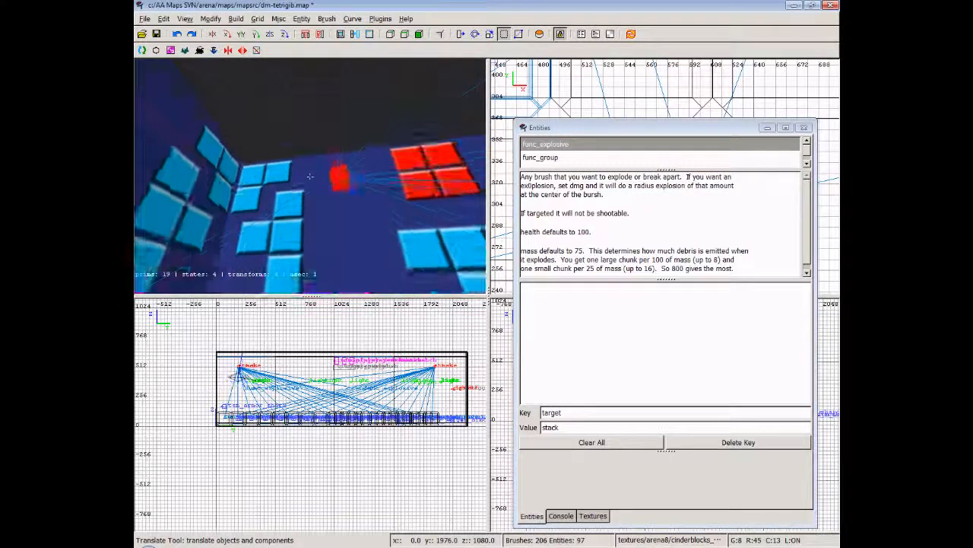
pyautogui.press('Up')
pyautogui.press('Down')
pyautogui.rightClick(325, 175)
pyautogui.keyDown('shift'); pyautogui.click(346, 156); pyautogui.keyUp('shift')
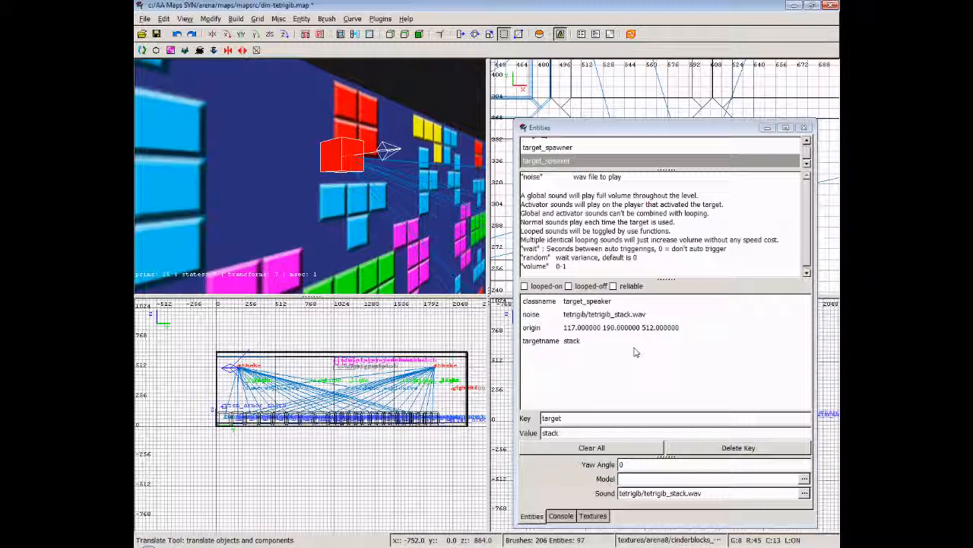
pyautogui.rightClick(355, 162)
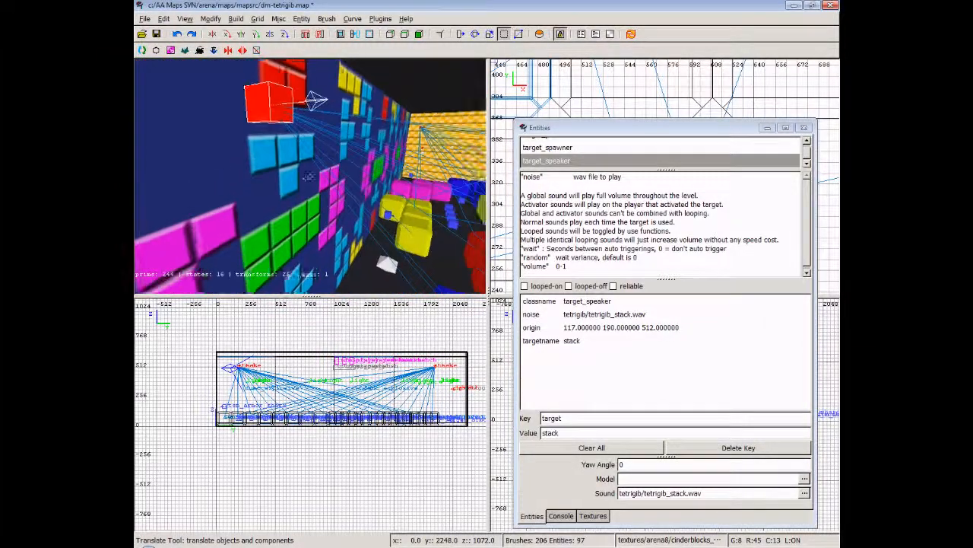
# Step: Select only a panel of the white glass wall and inspect its func_explosive health, mass and target keys
pyautogui.press('Escape')
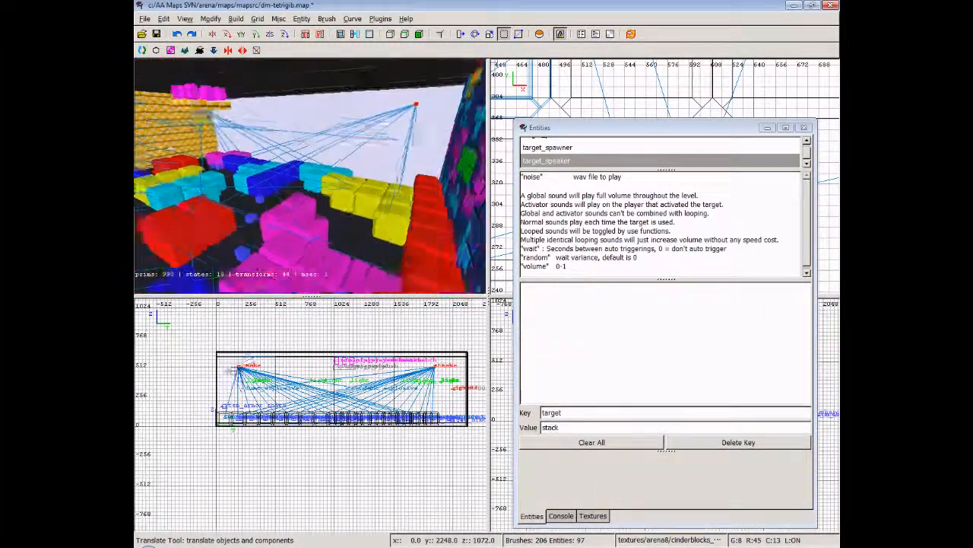
pyautogui.press('Up')
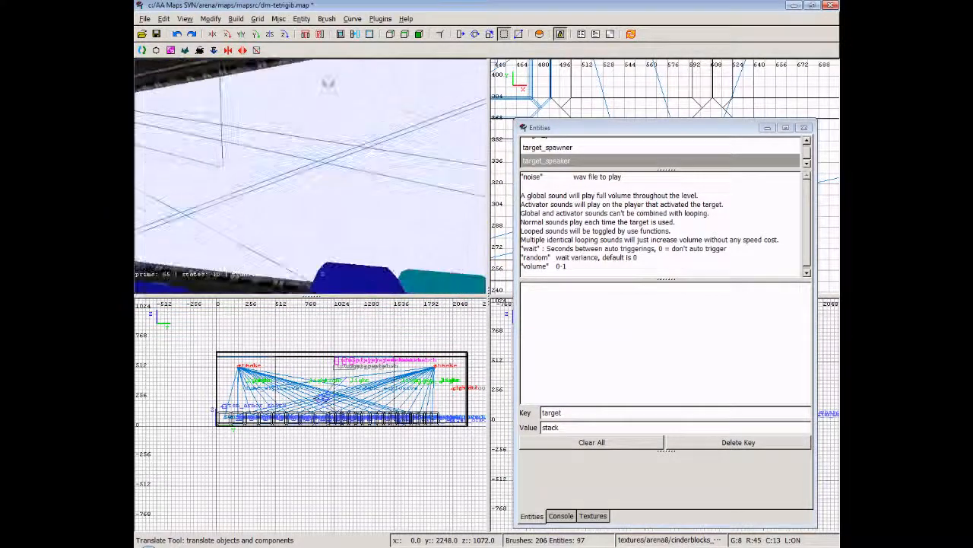
pyautogui.keyDown('shift'); pyautogui.click(224, 138); pyautogui.keyUp('shift')
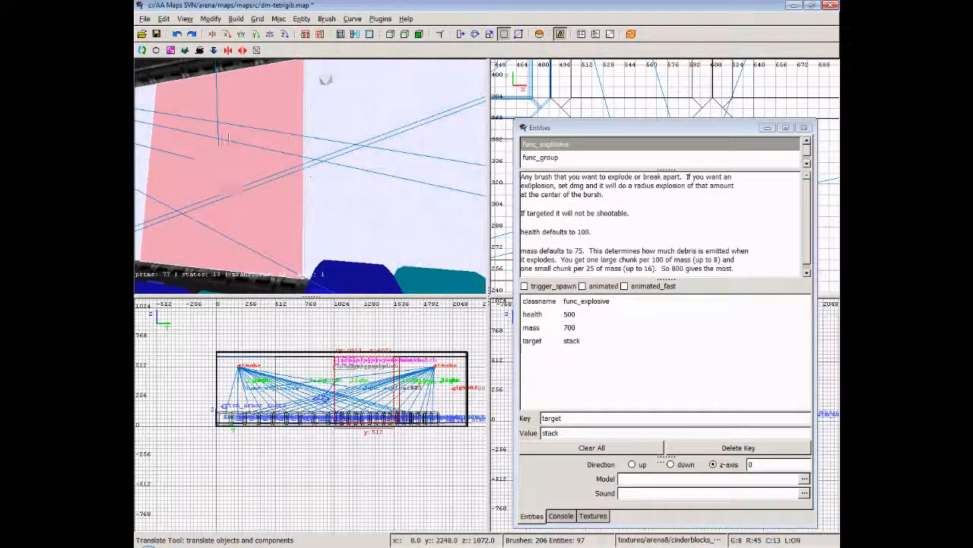
pyautogui.rightClick(222, 167)
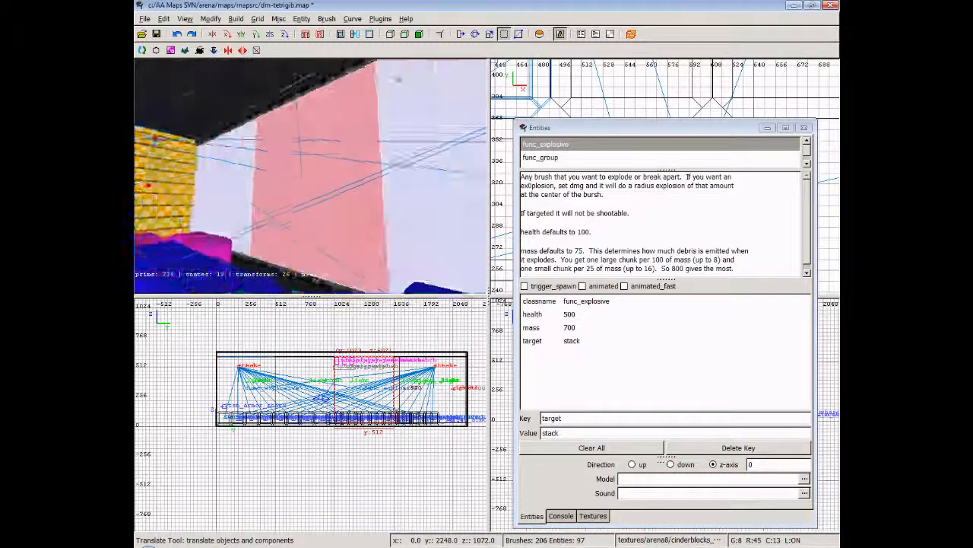
pyautogui.press('Up')
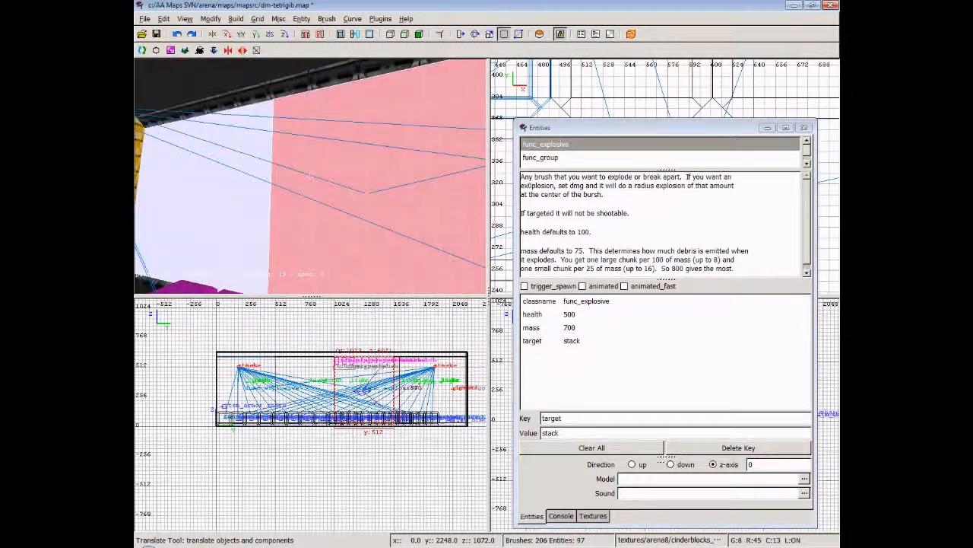
pyautogui.press('Up')
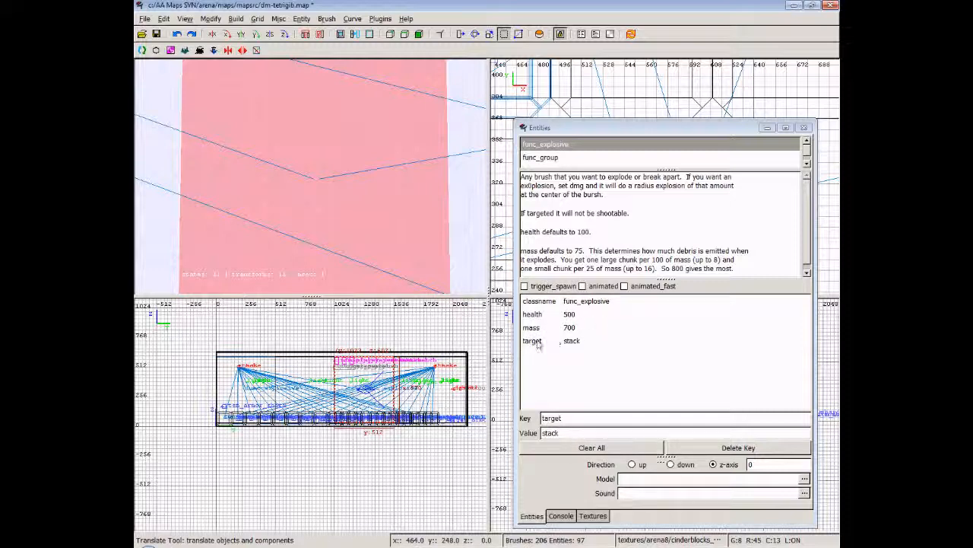
# Step: Close the entity properties, inspect the glass panel's surface flags, including trans33, and deselect the panel
pyautogui.click(804, 127)
pyautogui.press('s')
pyautogui.click(479, 362)
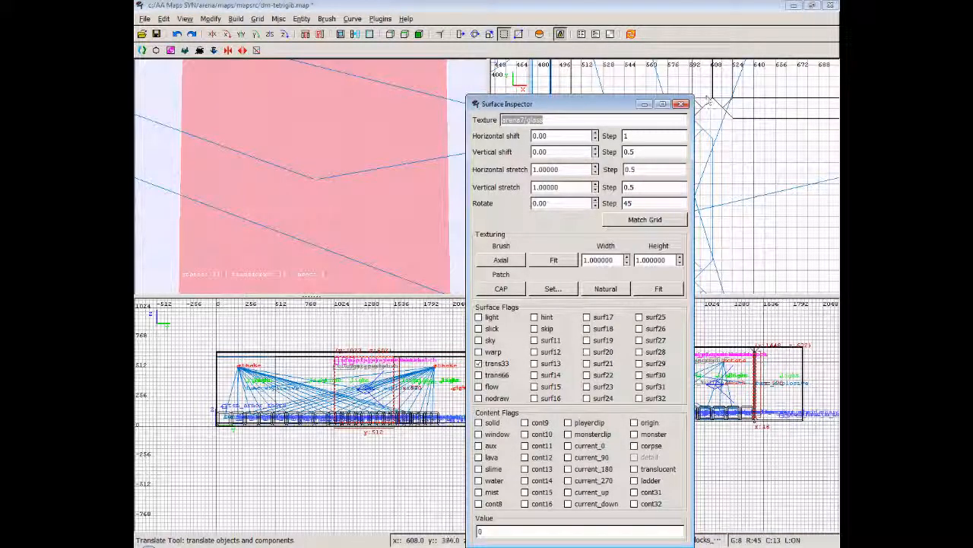
pyautogui.click(681, 103)
pyautogui.press('Escape')
# Step: Examine the glass wall, the speaker corner and the rows of blocks from several viewpoints in the 3D view
pyautogui.rightClick(355, 199)
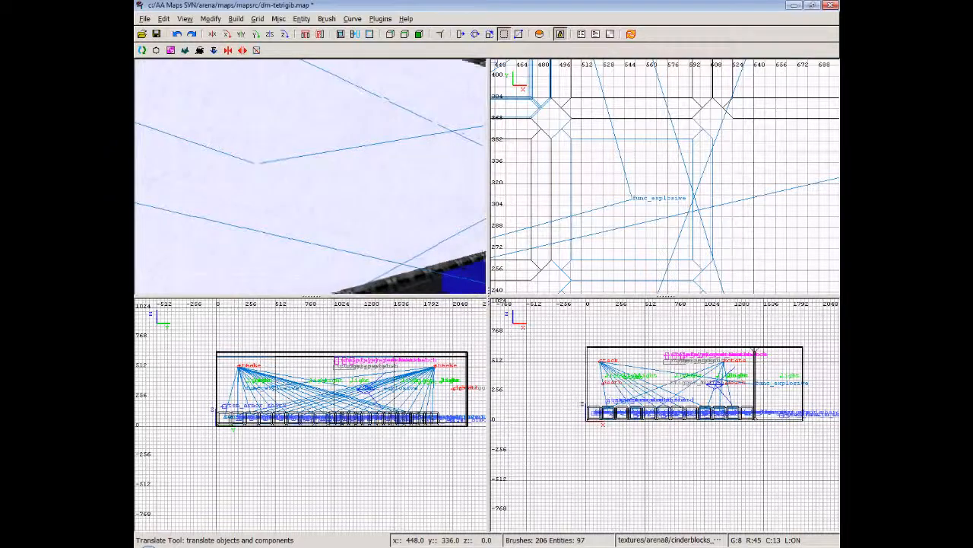
pyautogui.press('Left')
pyautogui.press('Right')
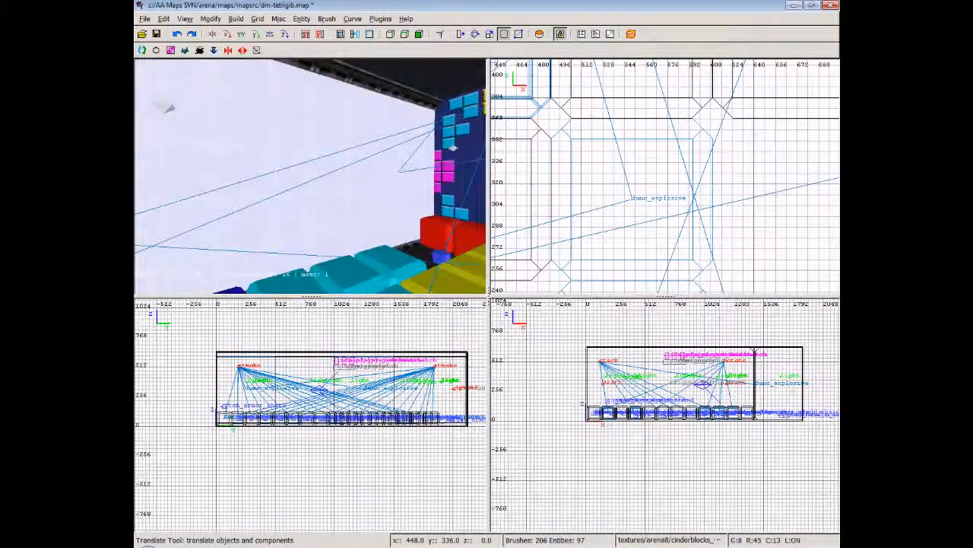
pyautogui.press('Down')
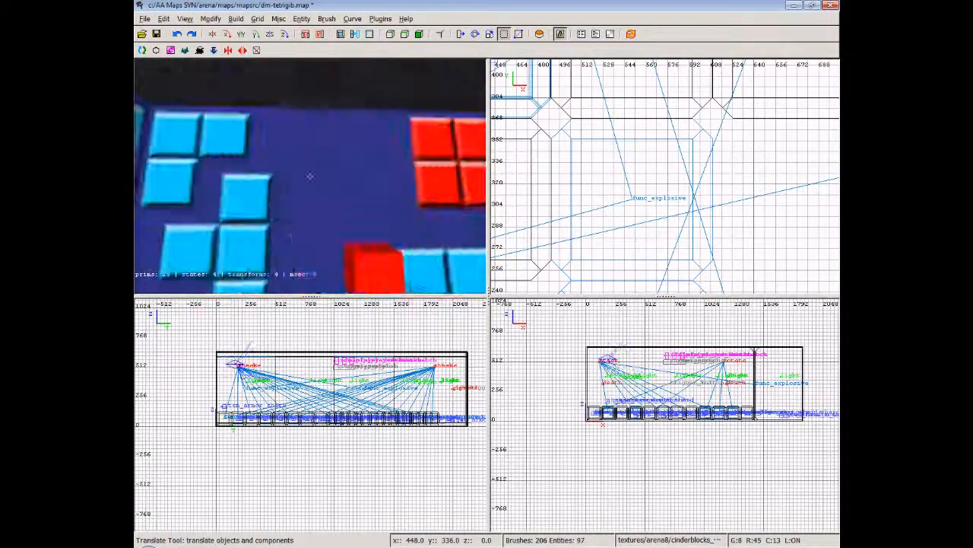
pyautogui.rightClick(355, 199)
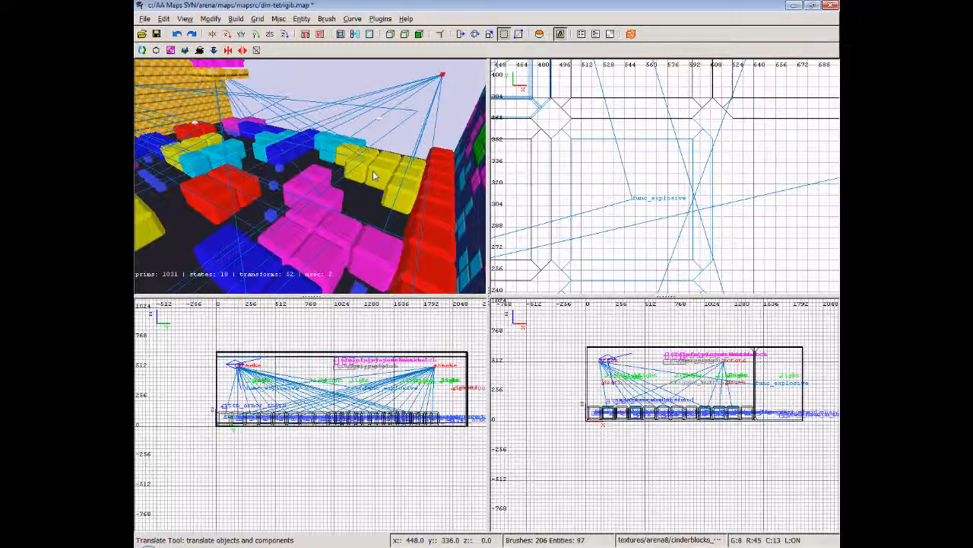
pyautogui.rightClick(373, 176)
pyautogui.press('Up')
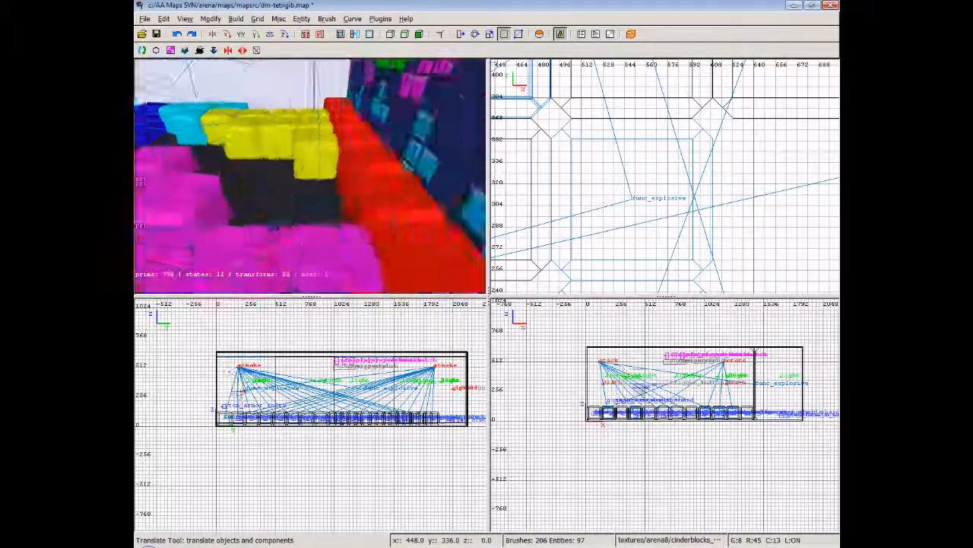
pyautogui.rightClick(364, 175)
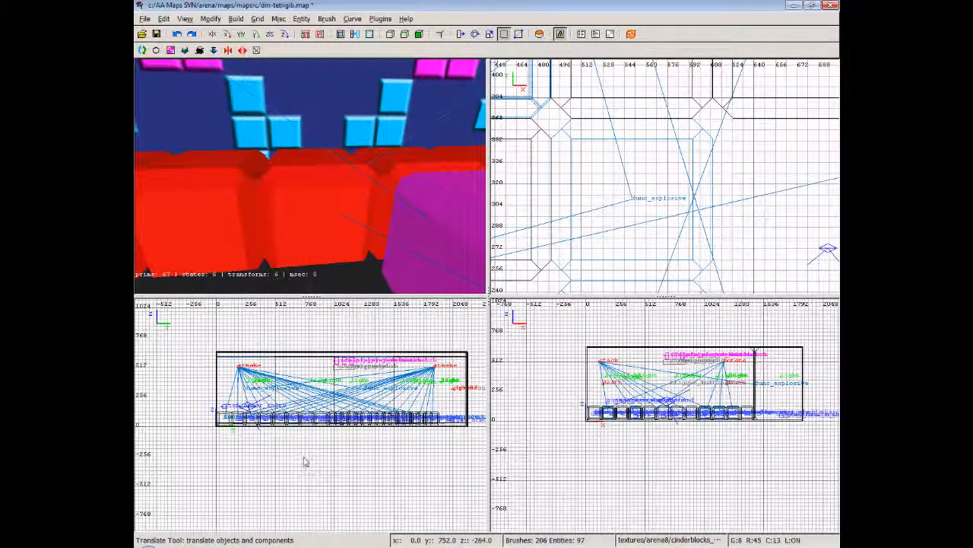
pyautogui.rightClick(336, 186)
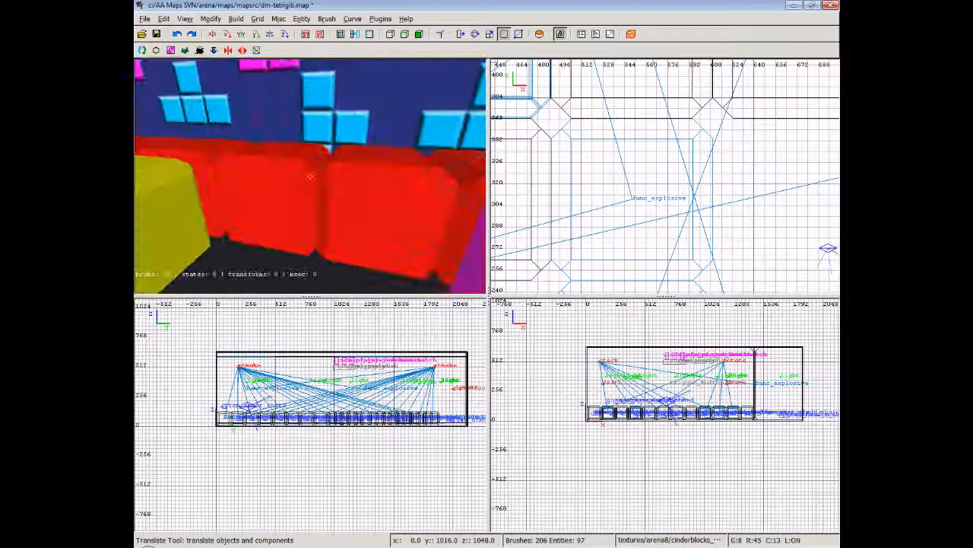
pyautogui.rightClick(331, 196)
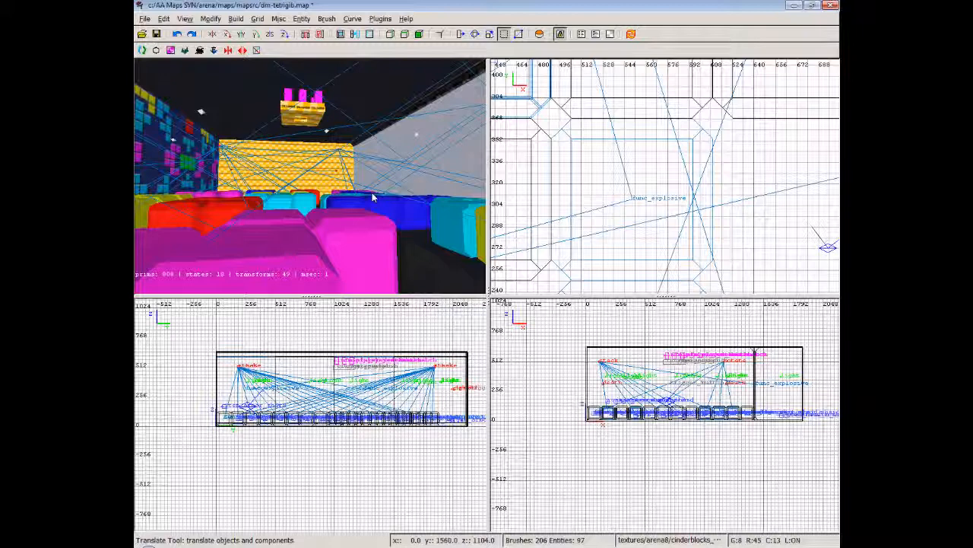